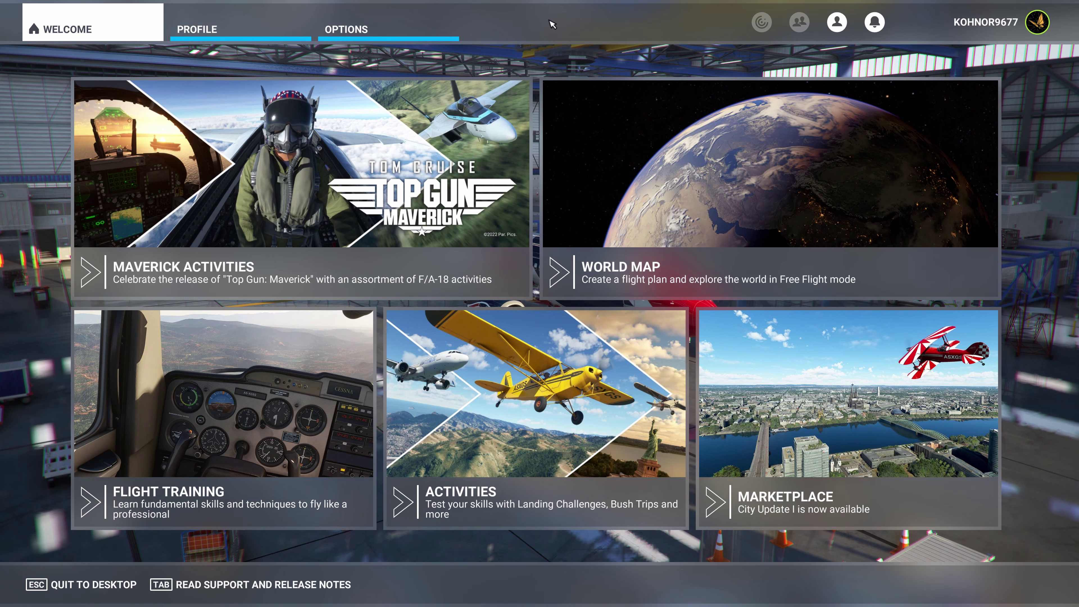
Set Developer Mode to On in the General Options Developers category
click(405, 34)
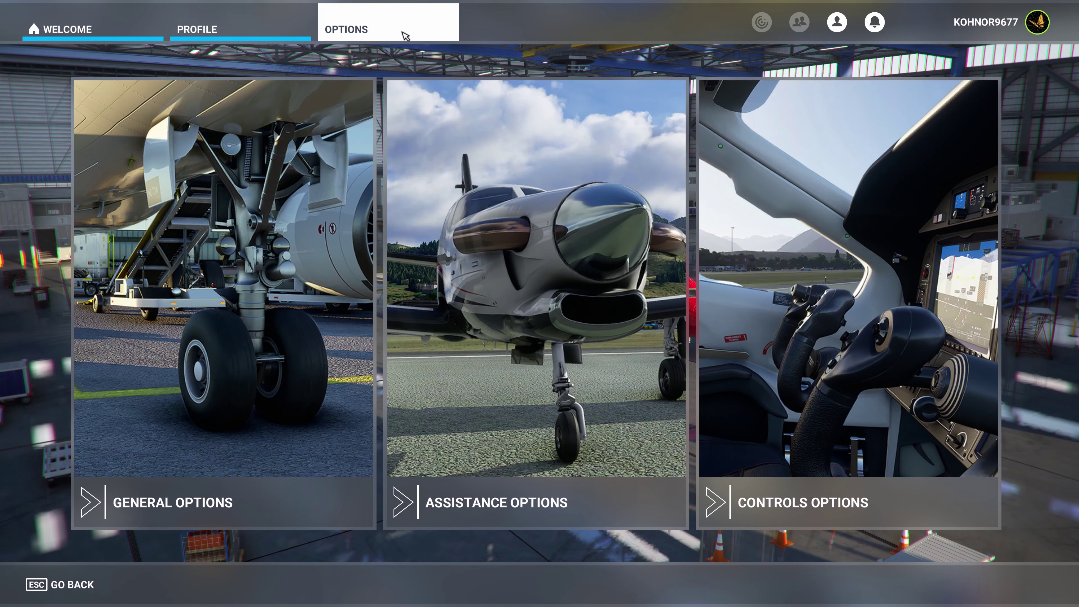
click(220, 323)
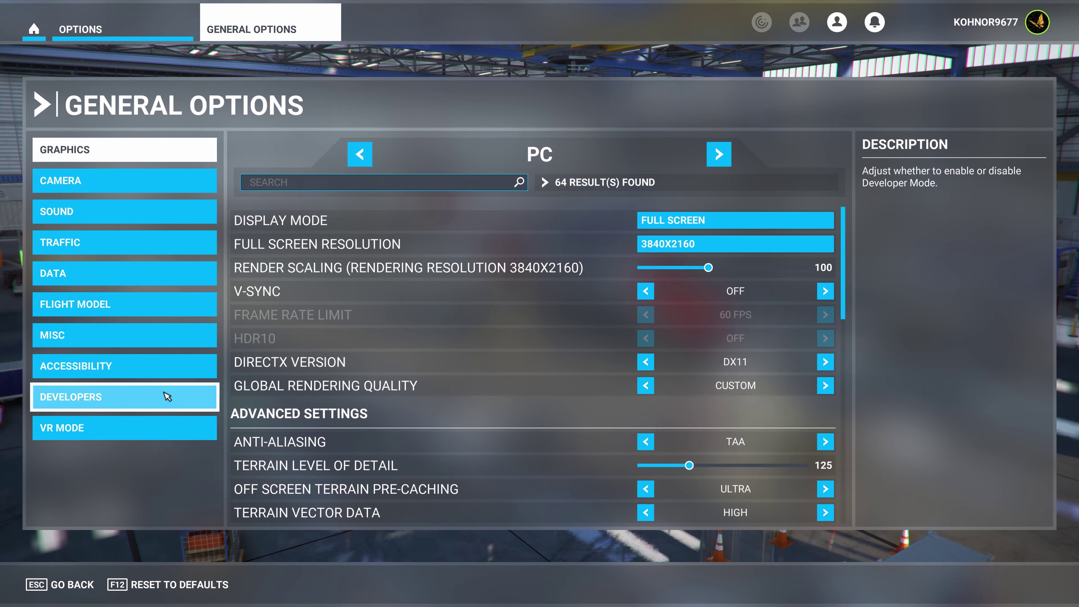
click(167, 397)
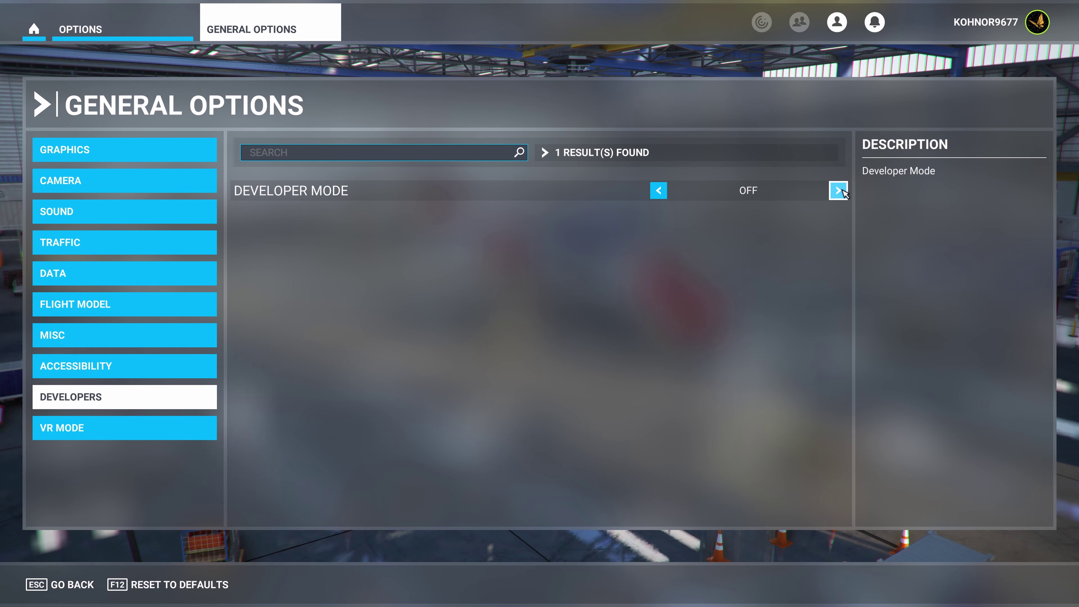
click(837, 190)
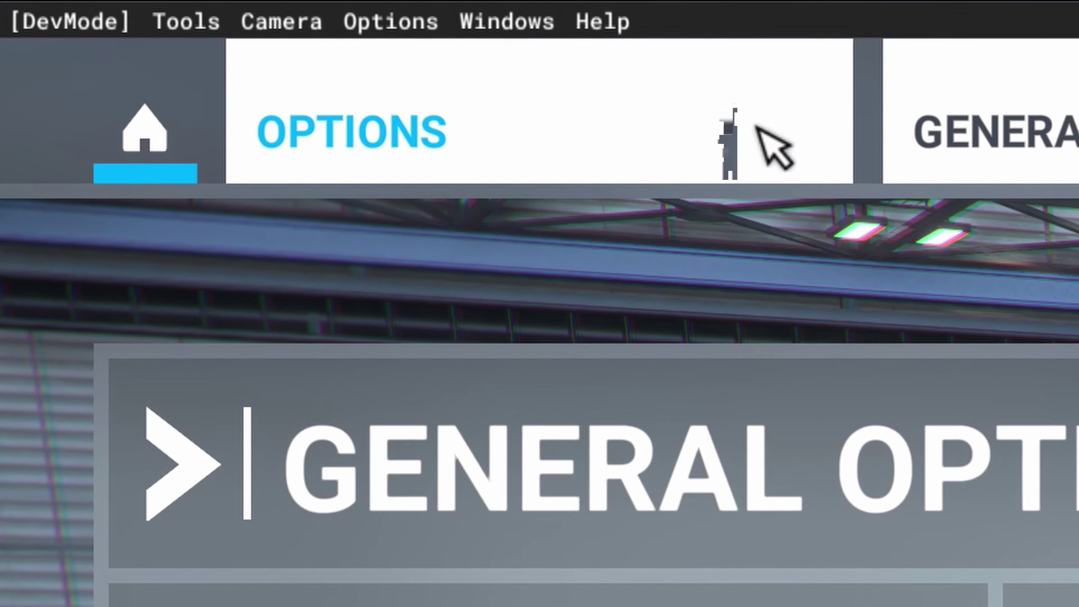
Download the SDK Core and SDK Samples installers from Help, then close Edge mid-download
click(613, 21)
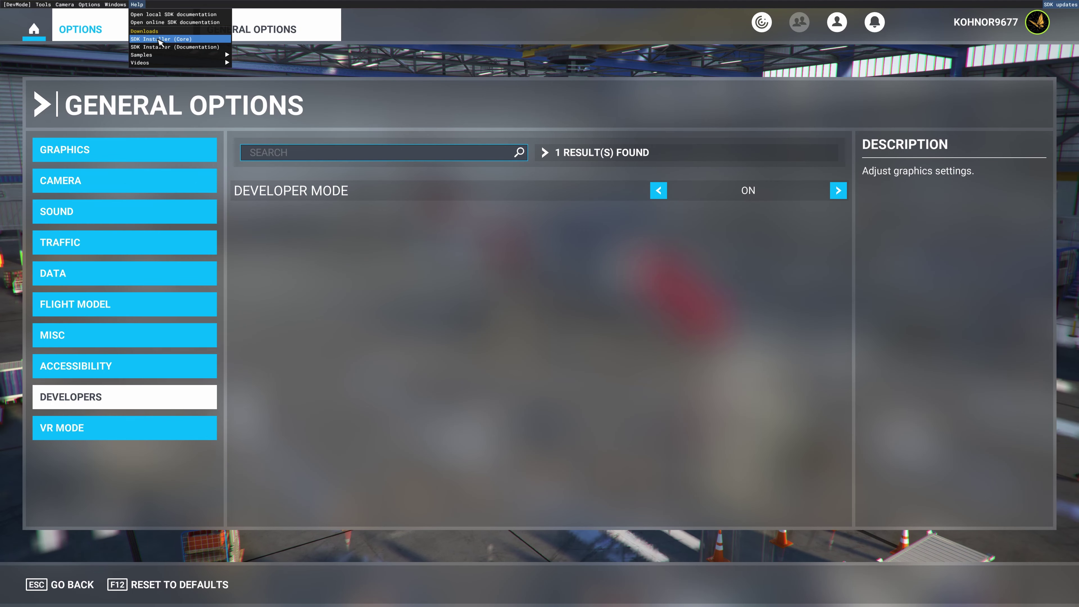
click(714, 179)
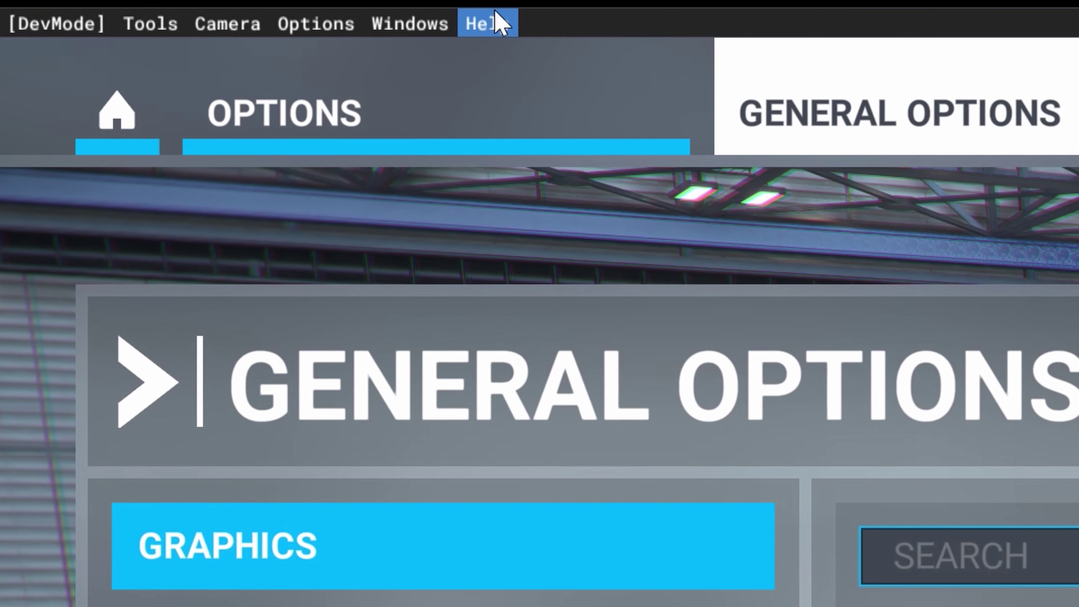
click(493, 23)
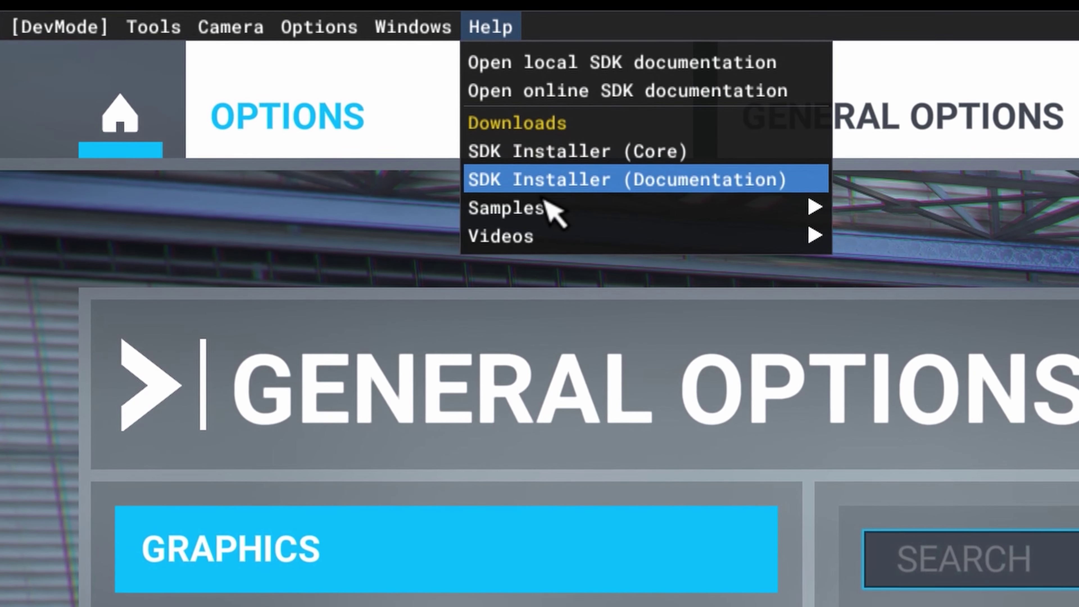
mouse_move(547, 211)
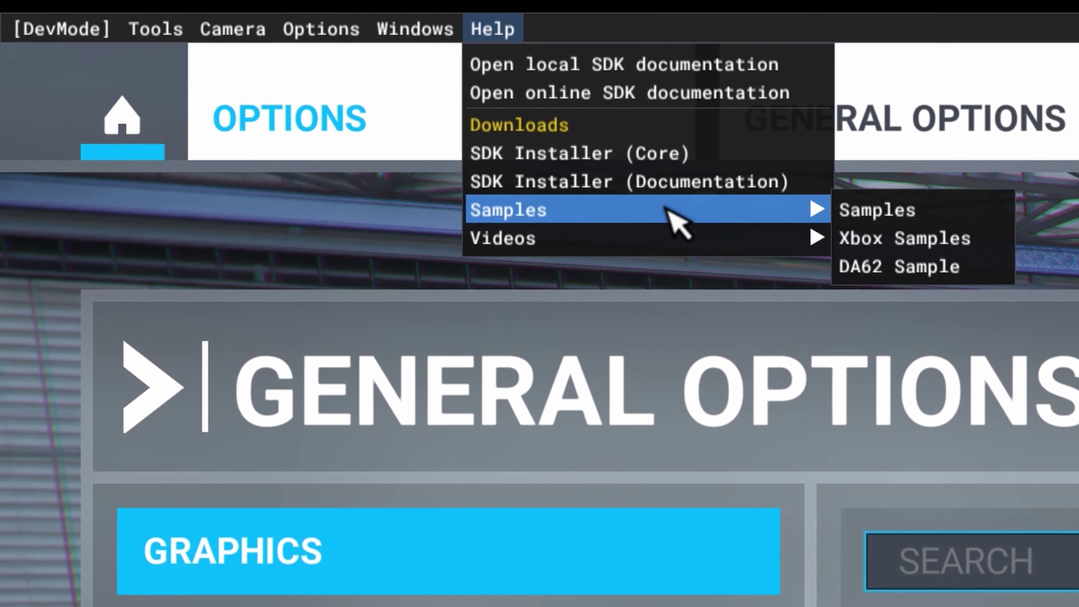
click(881, 209)
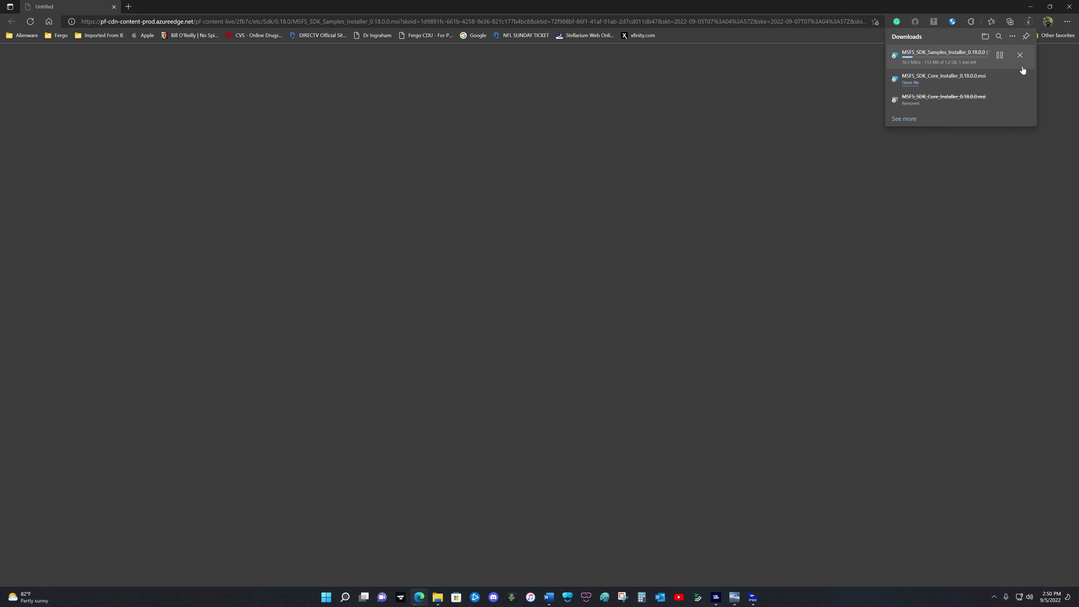
click(1069, 8)
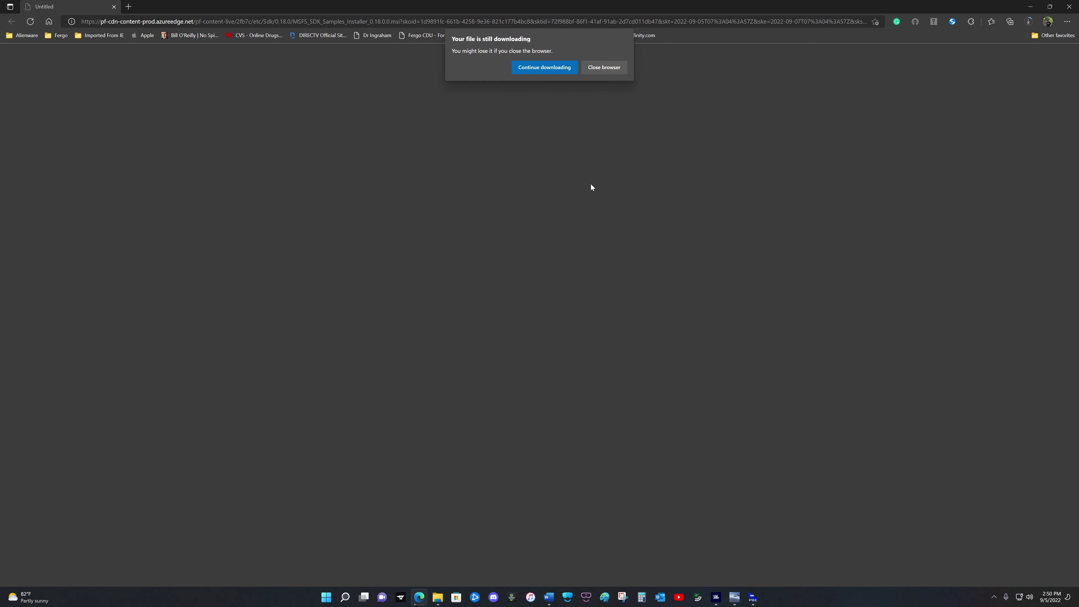
click(605, 68)
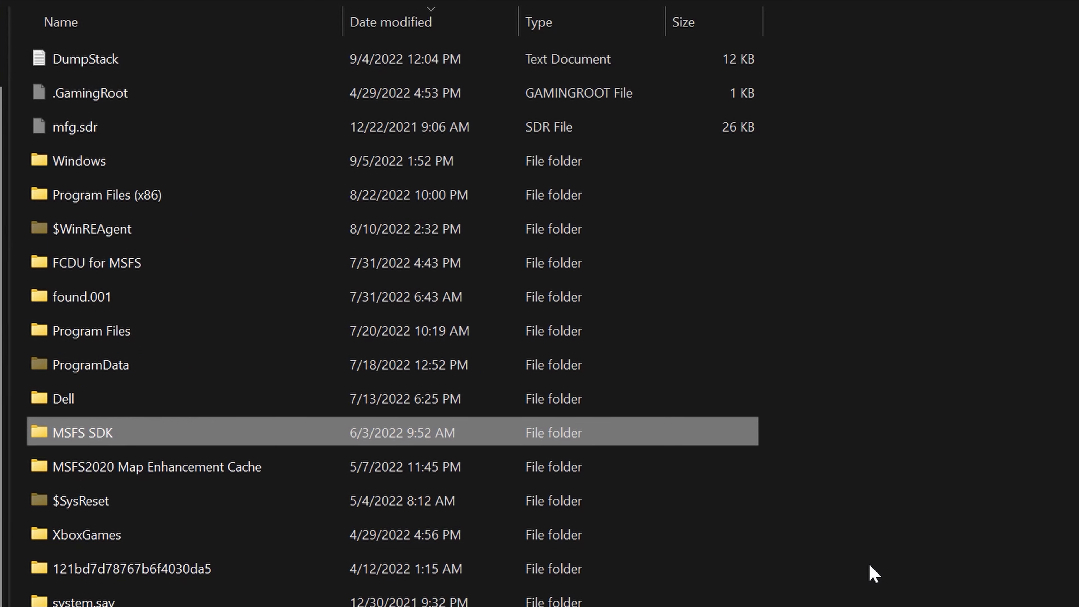
Open MSFS SDK > Samples in File Explorer and switch the folder view to tiles
click(201, 441)
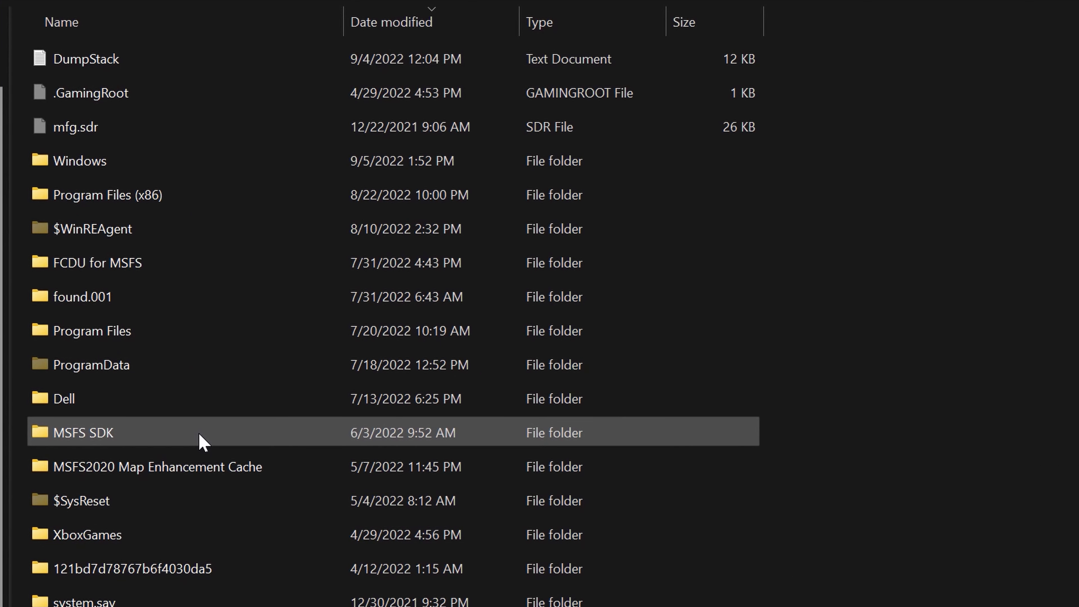
double_click(198, 435)
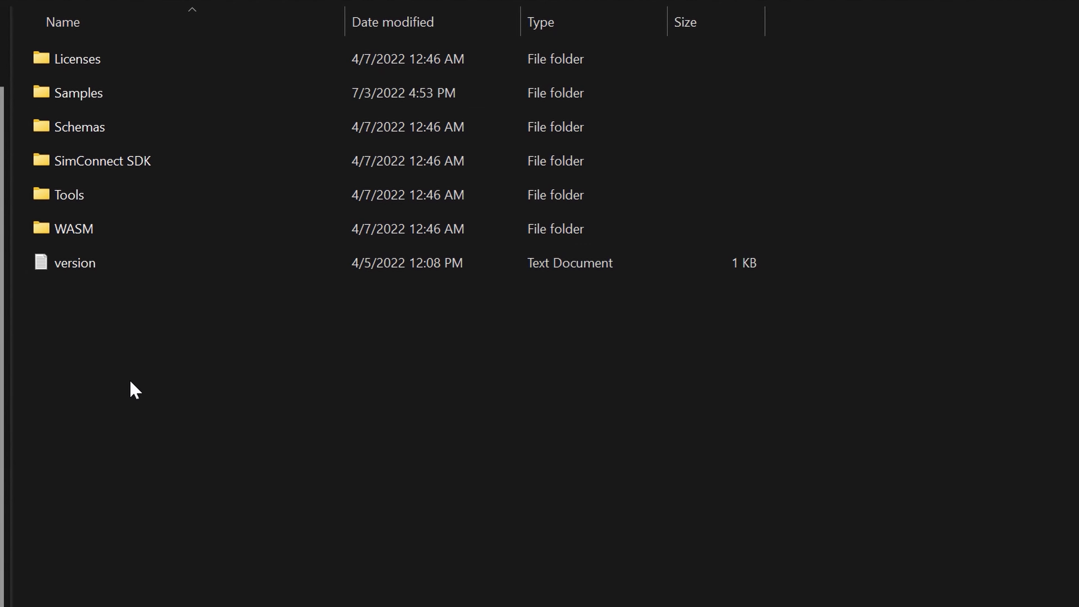
double_click(168, 99)
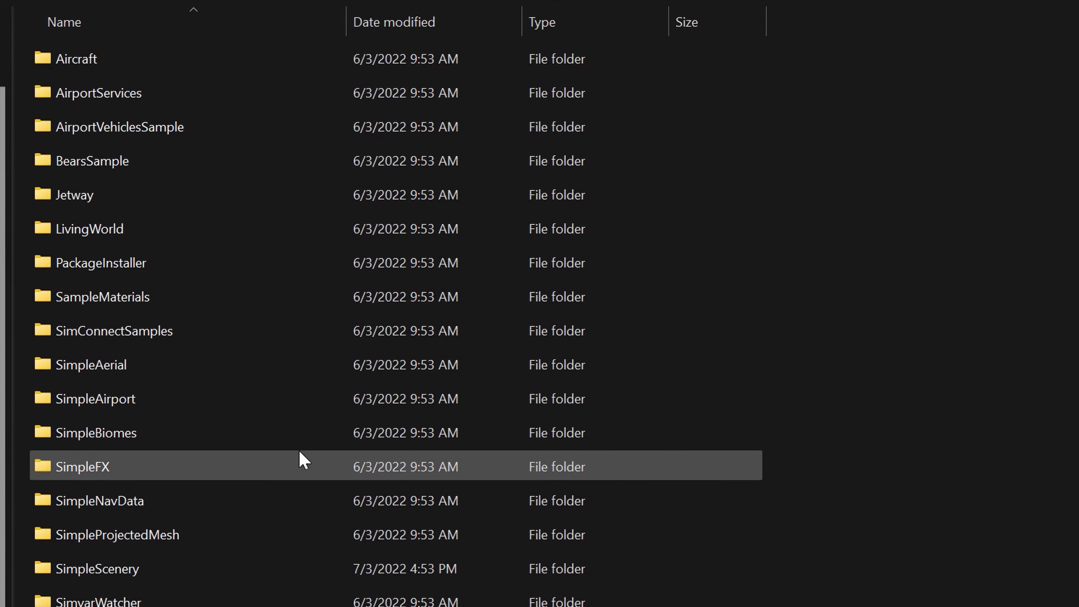
key(ctrl+shift+6)
key(ctrl+shift+6)
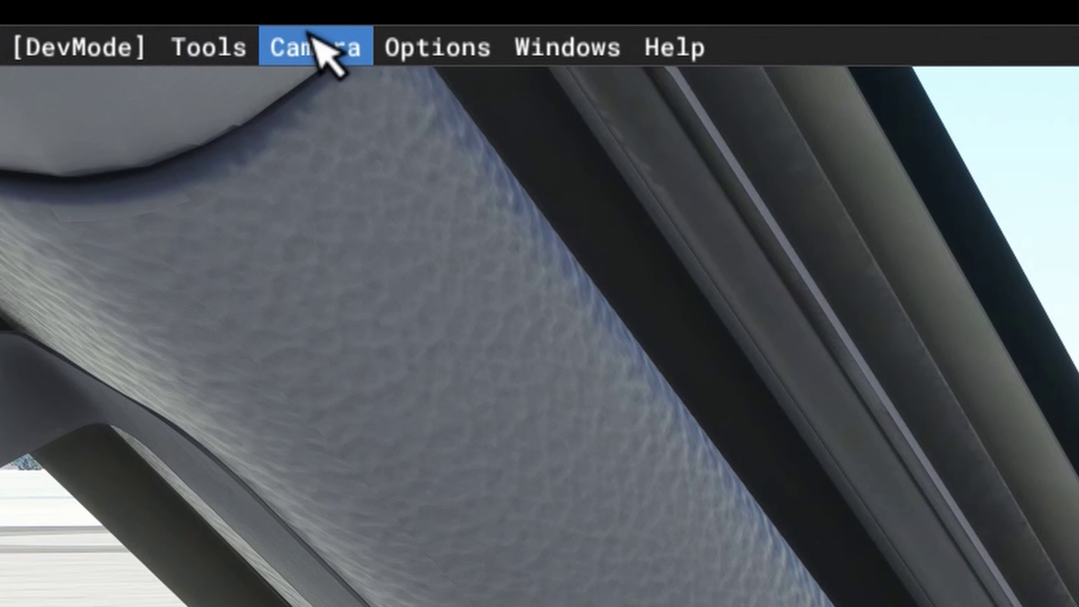
Choose Developer Camera from the DevMode Camera menu
click(318, 36)
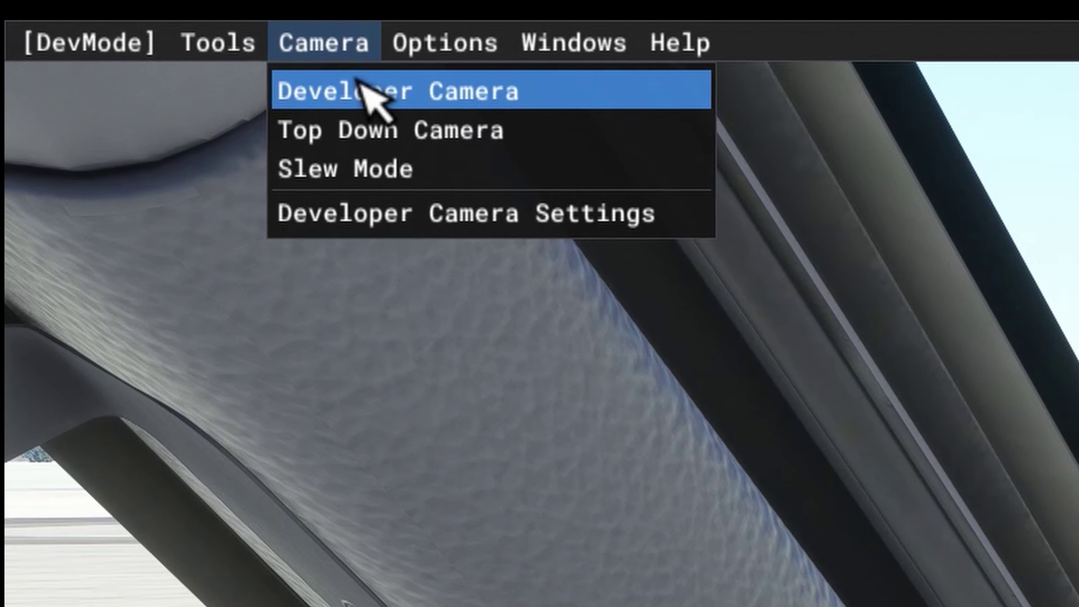
click(361, 90)
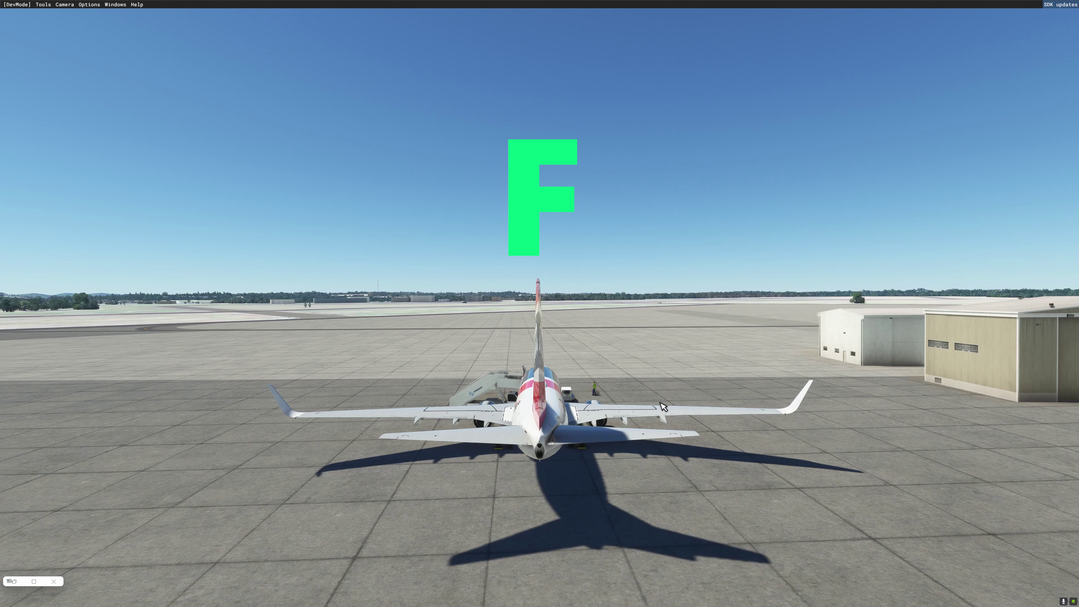
Fly the developer camera down, up, left, right, forward and back over the apron
key(f)
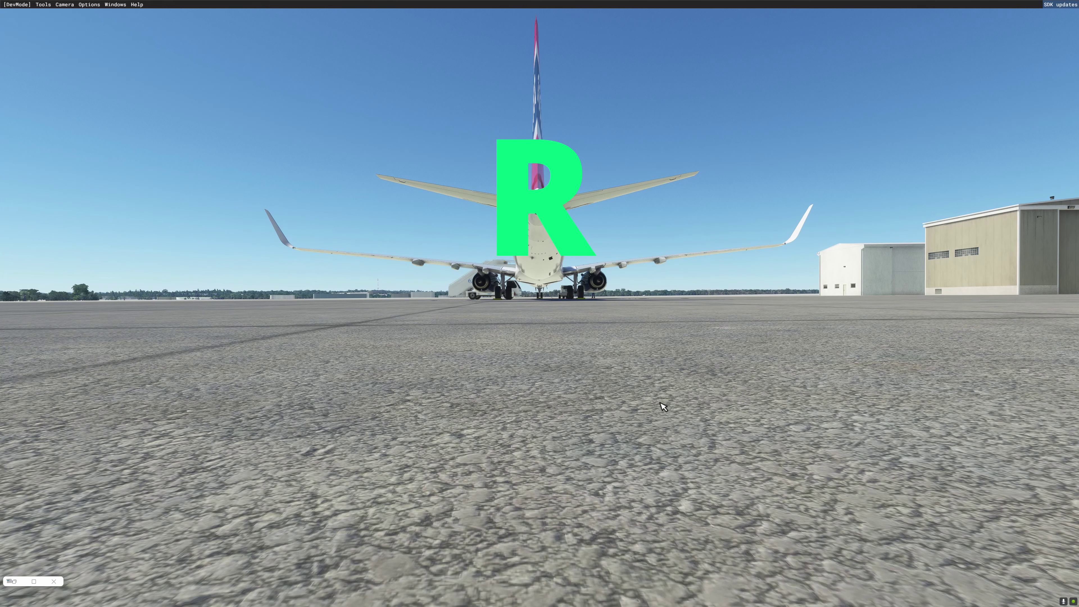
key(r)
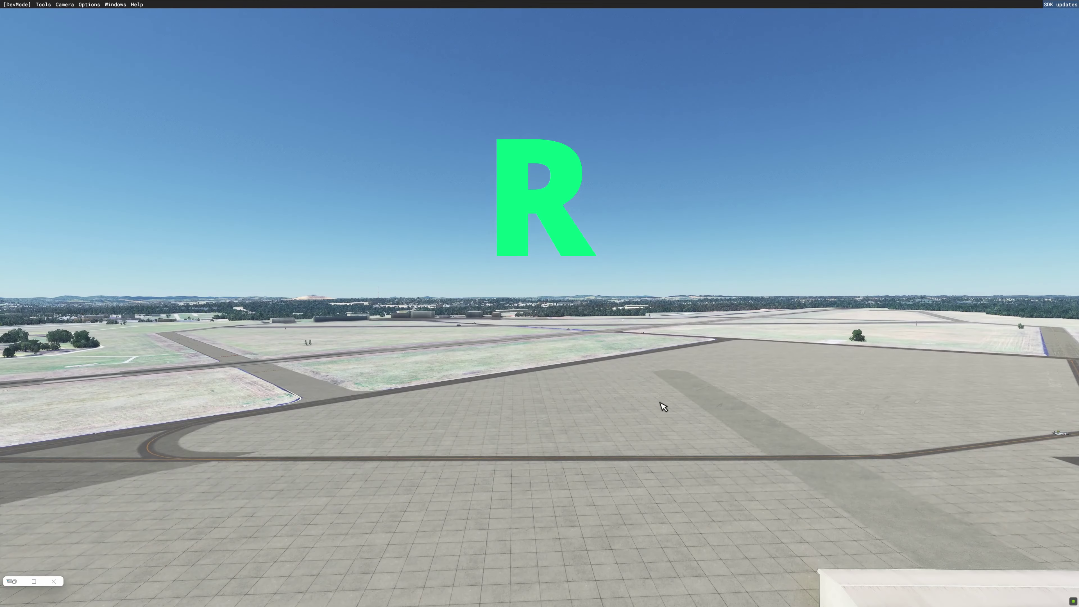
key(a)
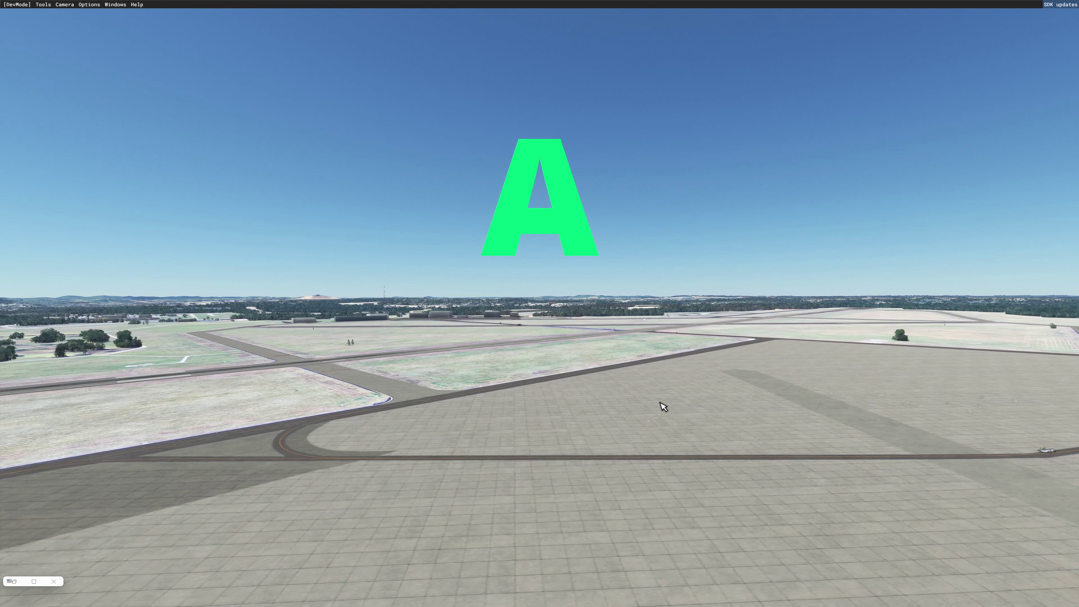
key(d)
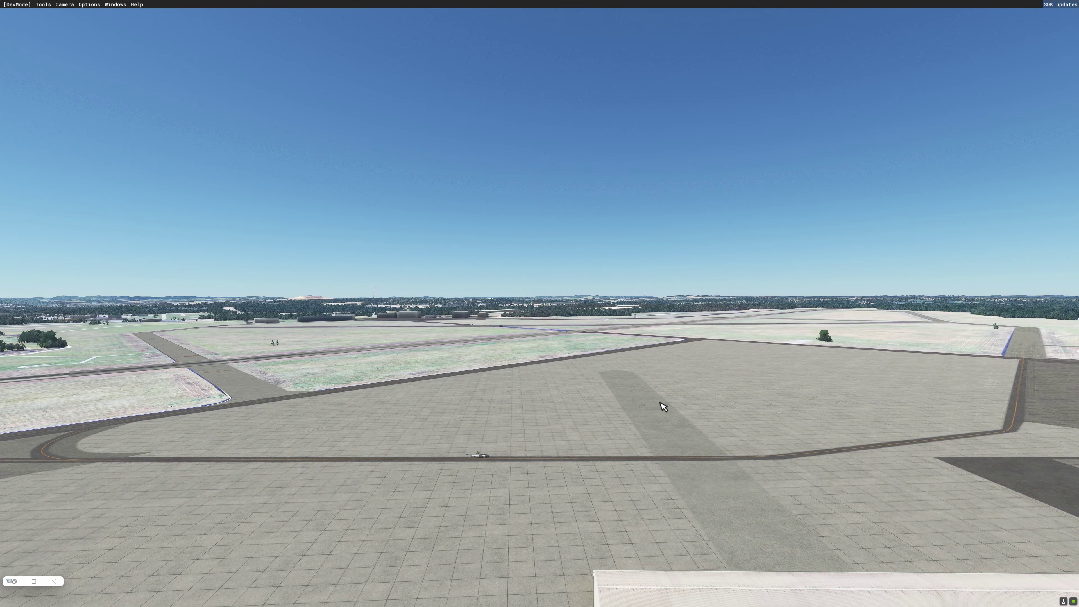
key(w)
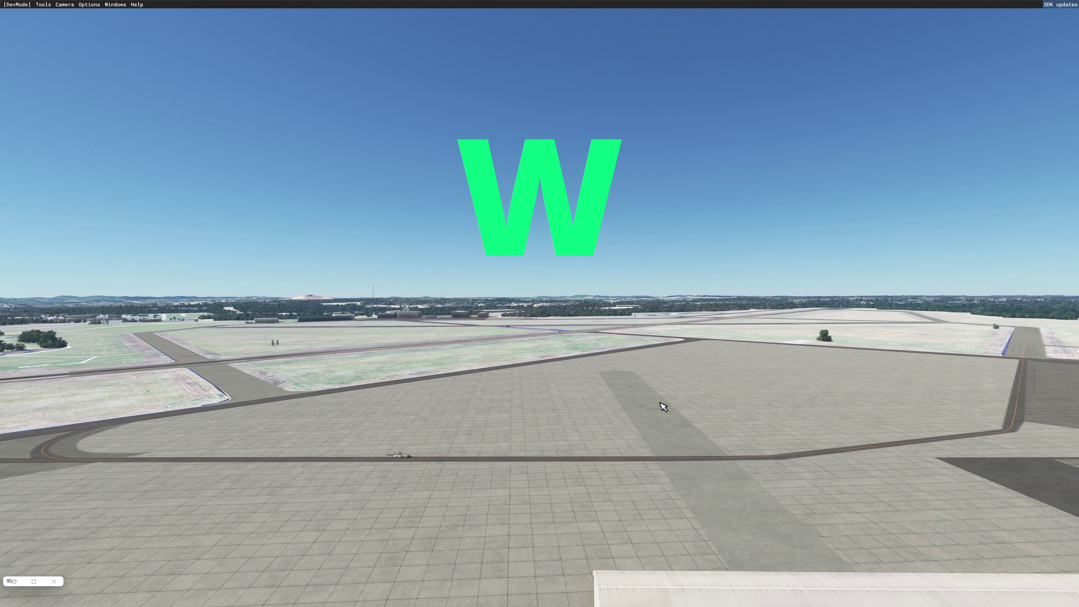
key(w)
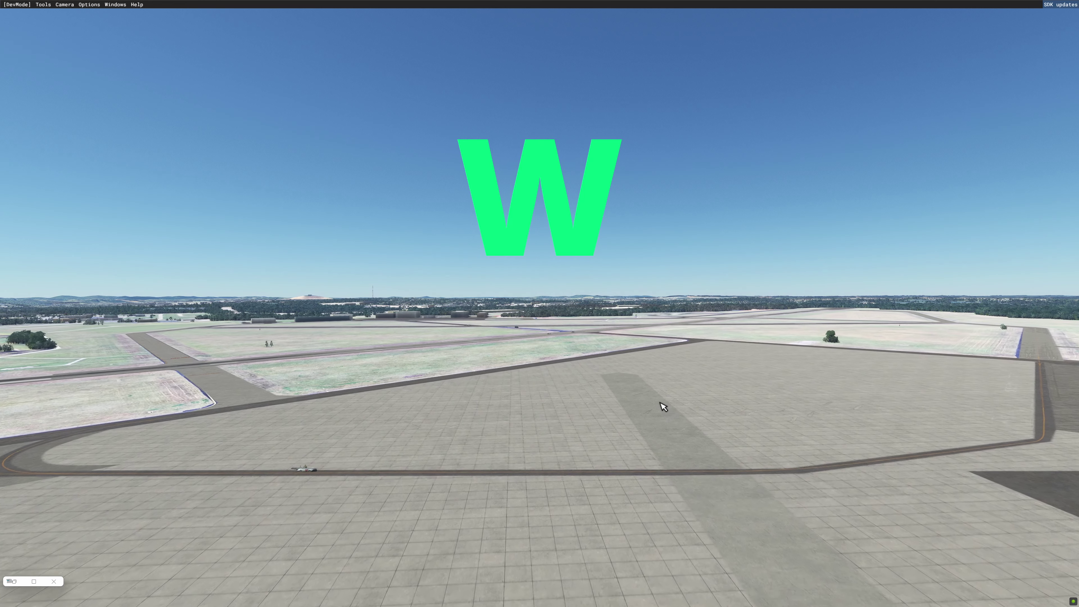
key(w)
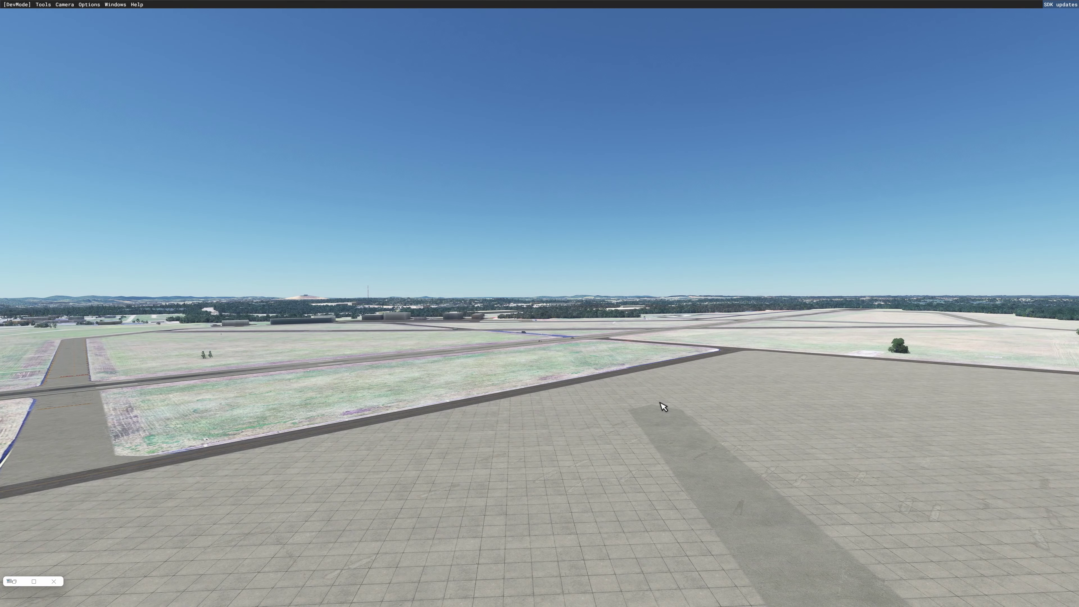
key(s)
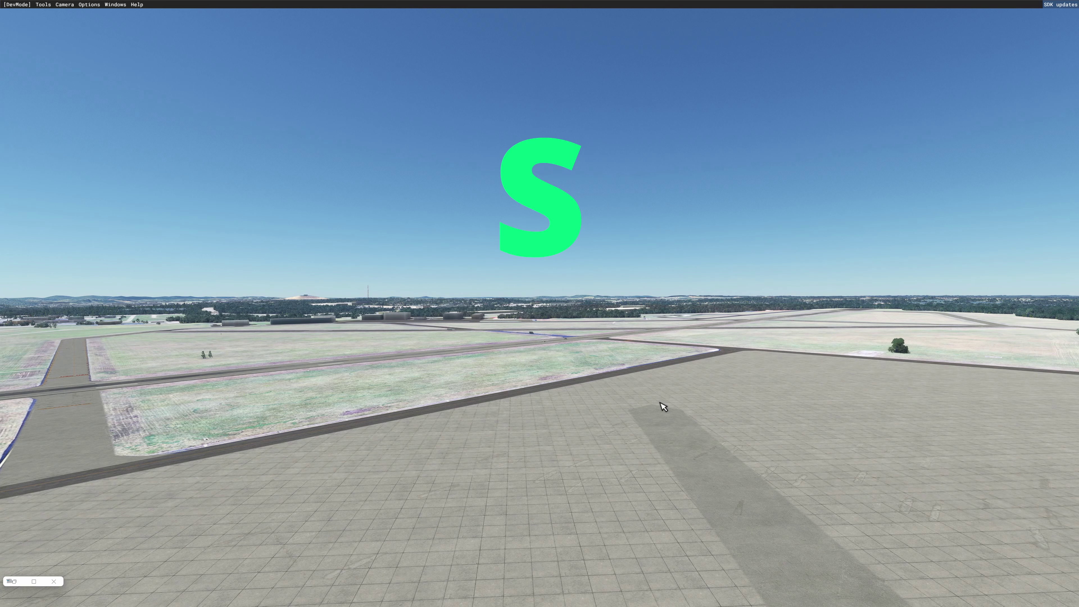
key(s)
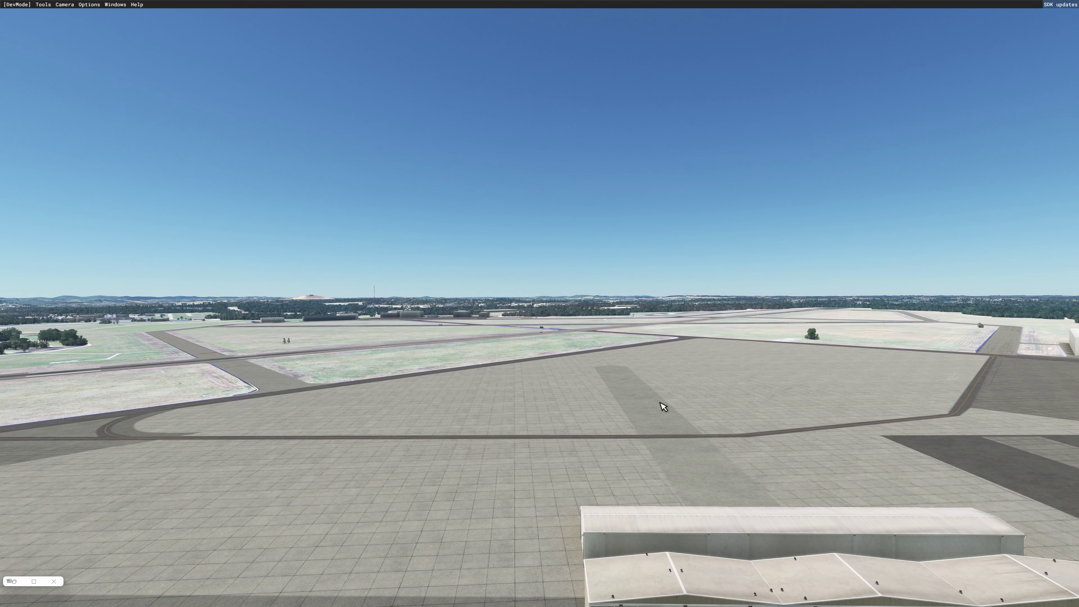
Yaw the camera with numpad 4/6 and pitch it up and down with 8/2
key(4)
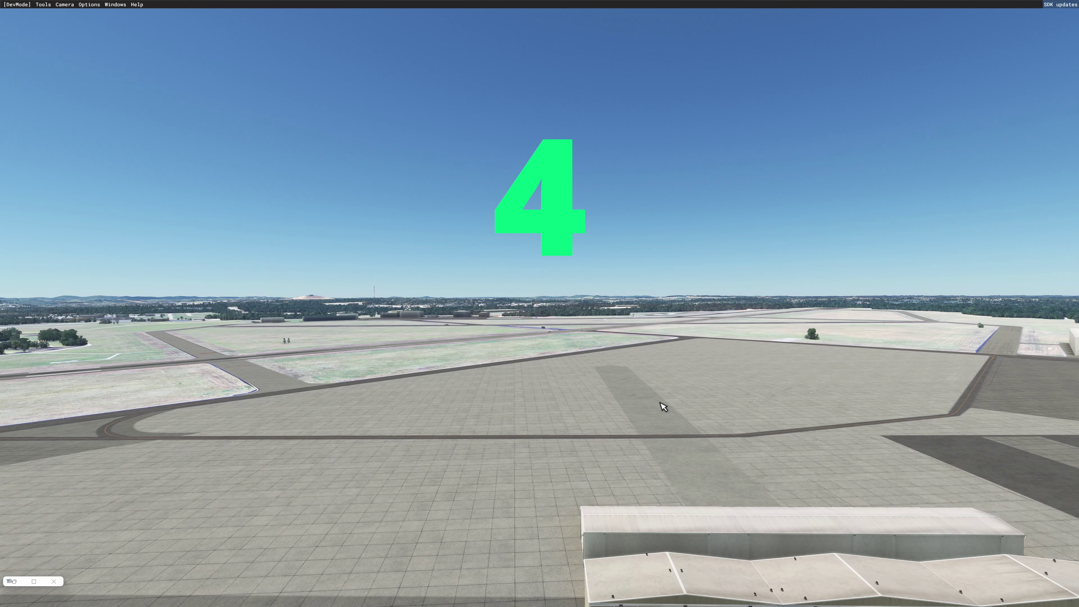
key(4)
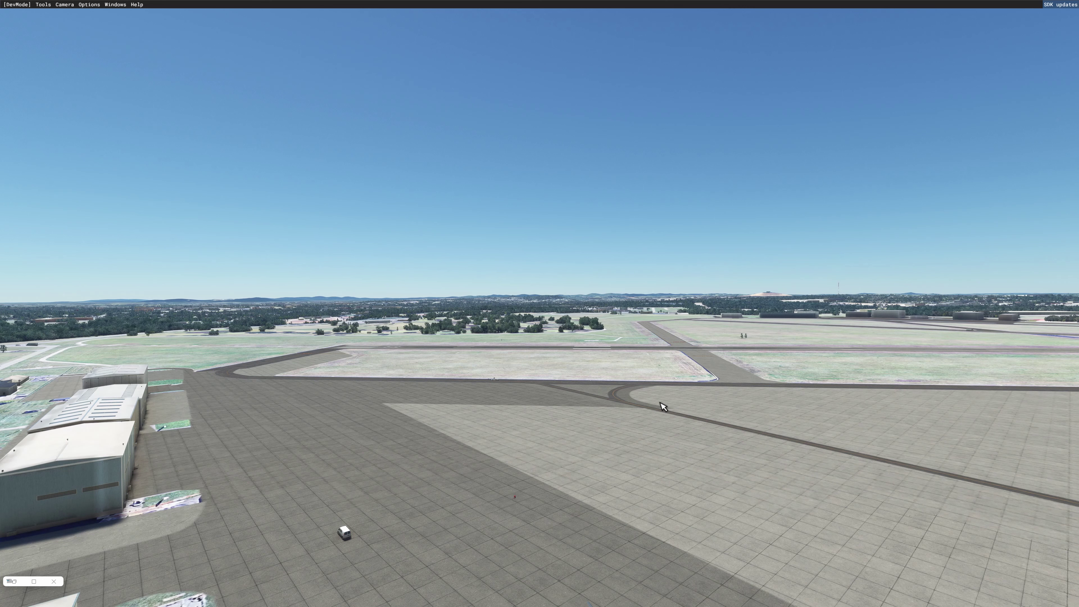
key(6)
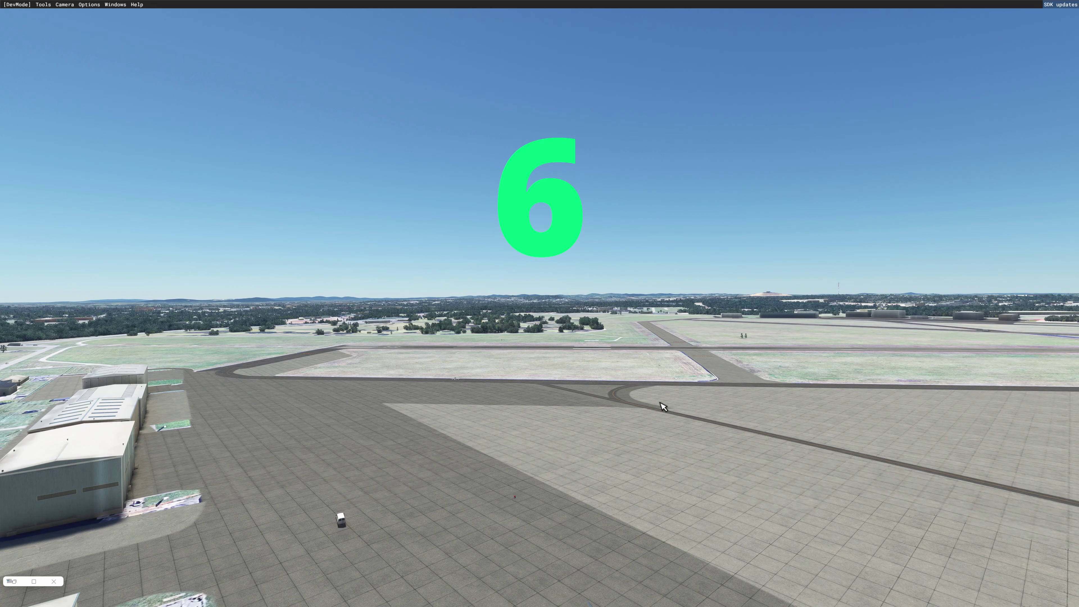
key(6)
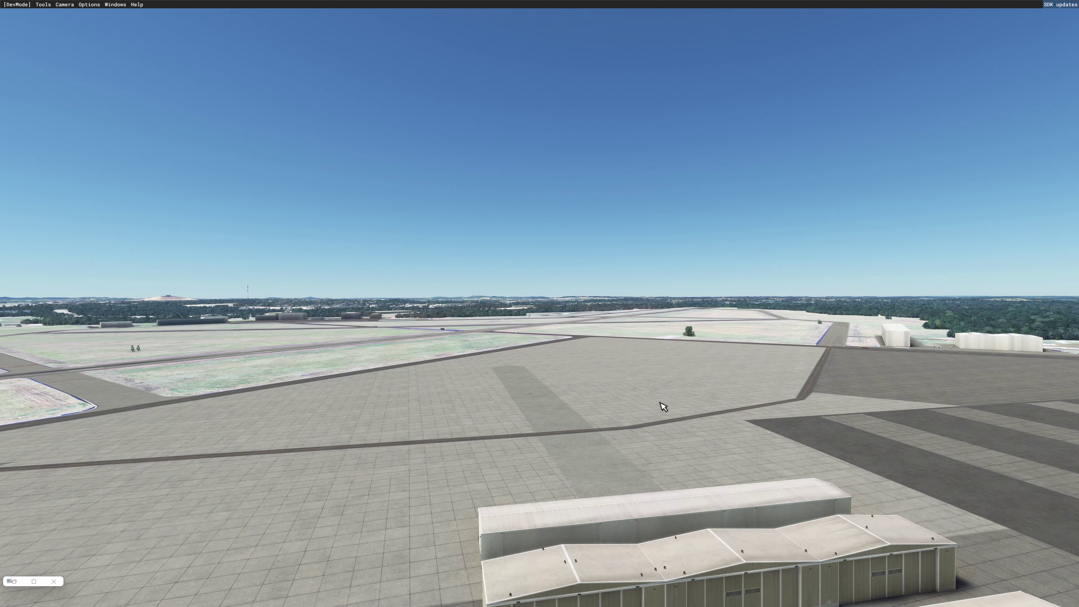
key(8)
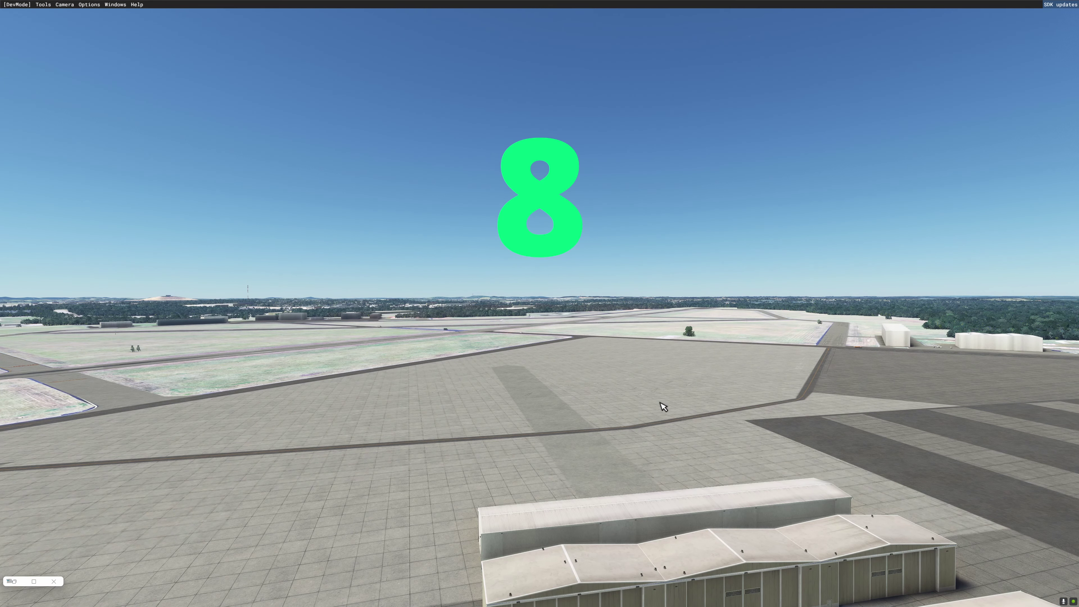
key(8)
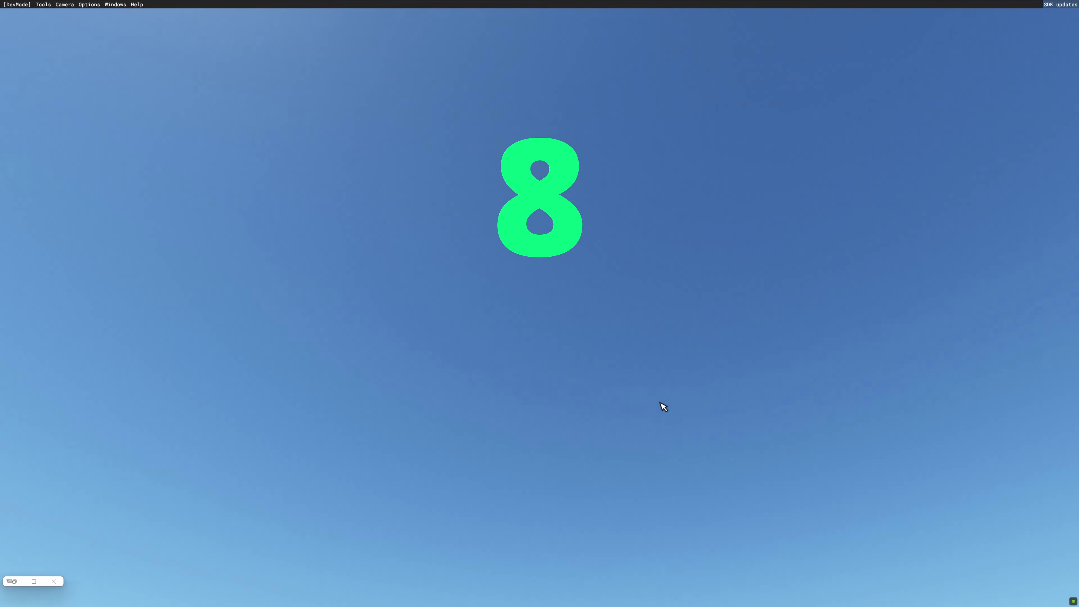
key(2)
key(2)
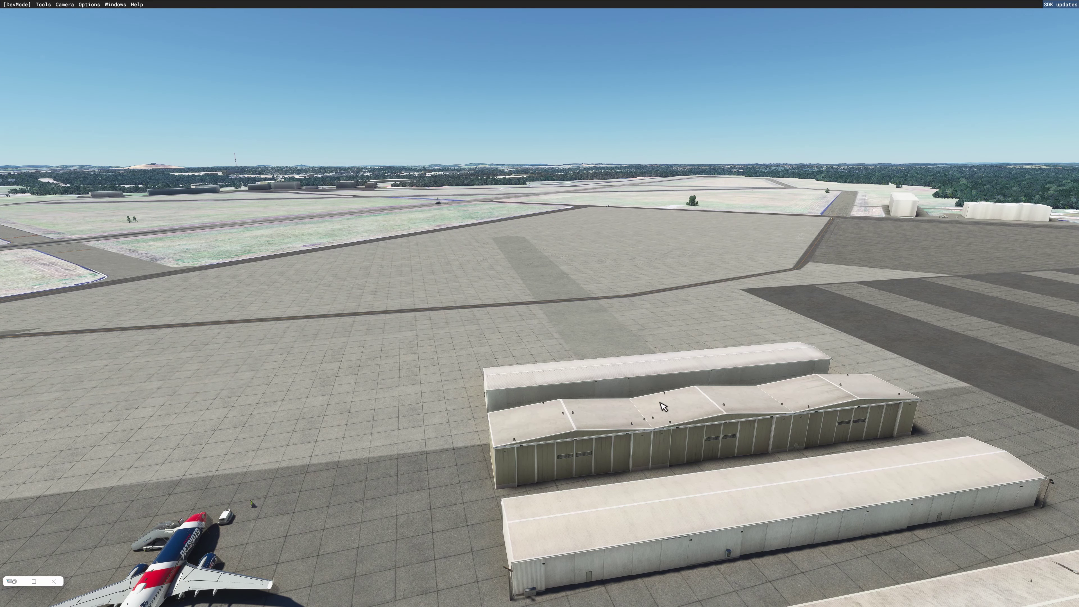
Roll the camera with numpad 7/9 back to level, then slide it sideways
key(7)
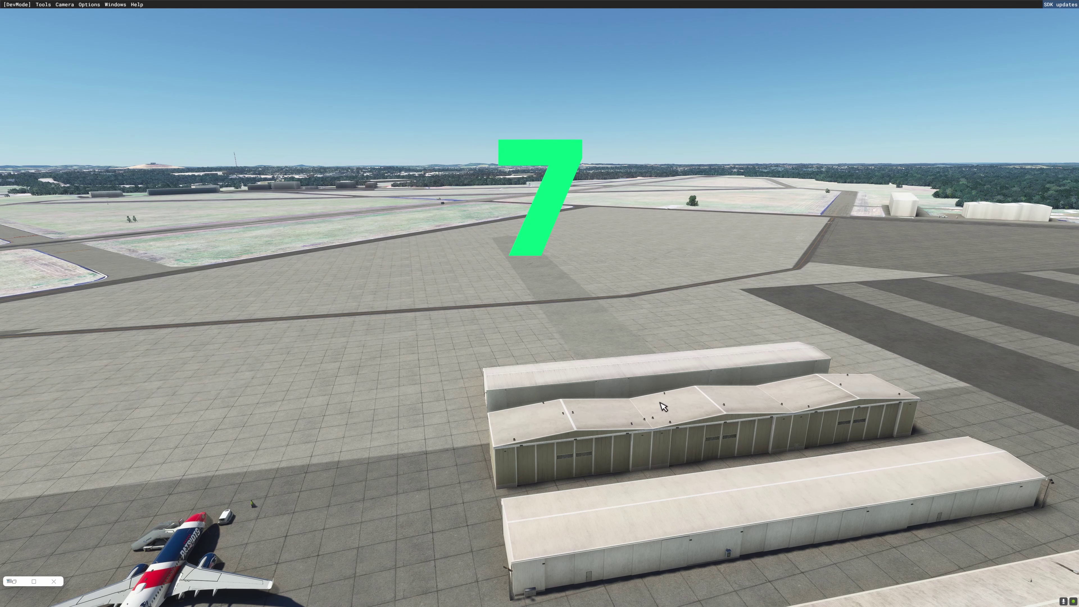
key(7)
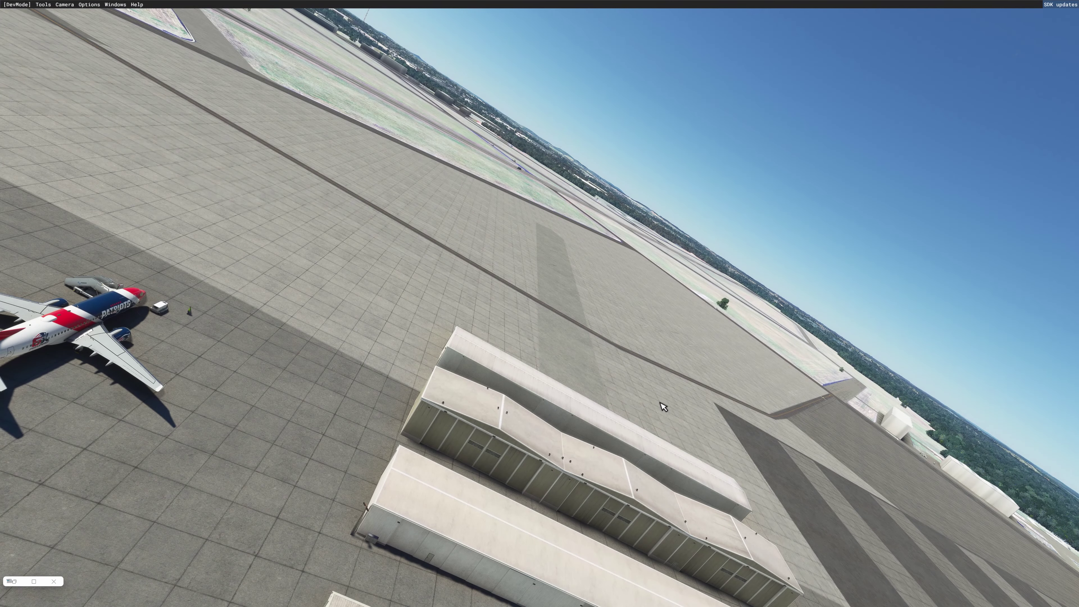
key(9)
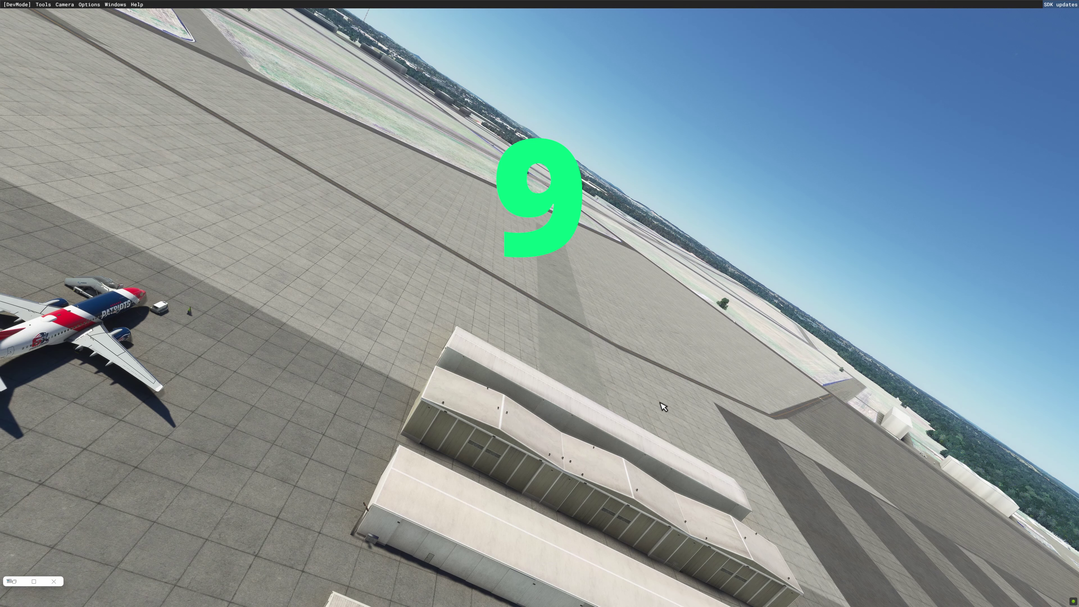
key(9)
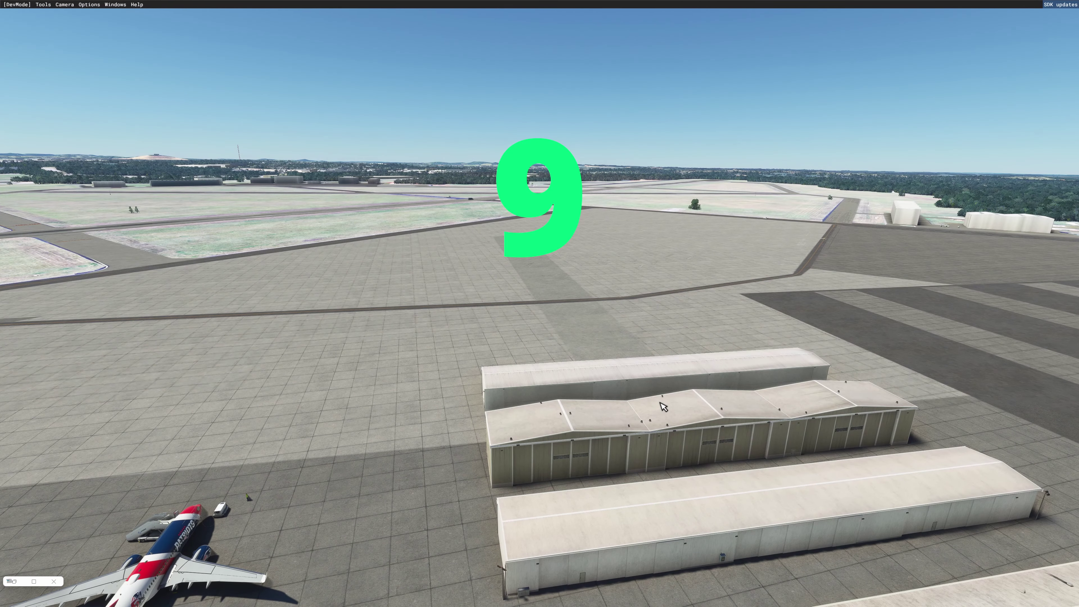
key(a)
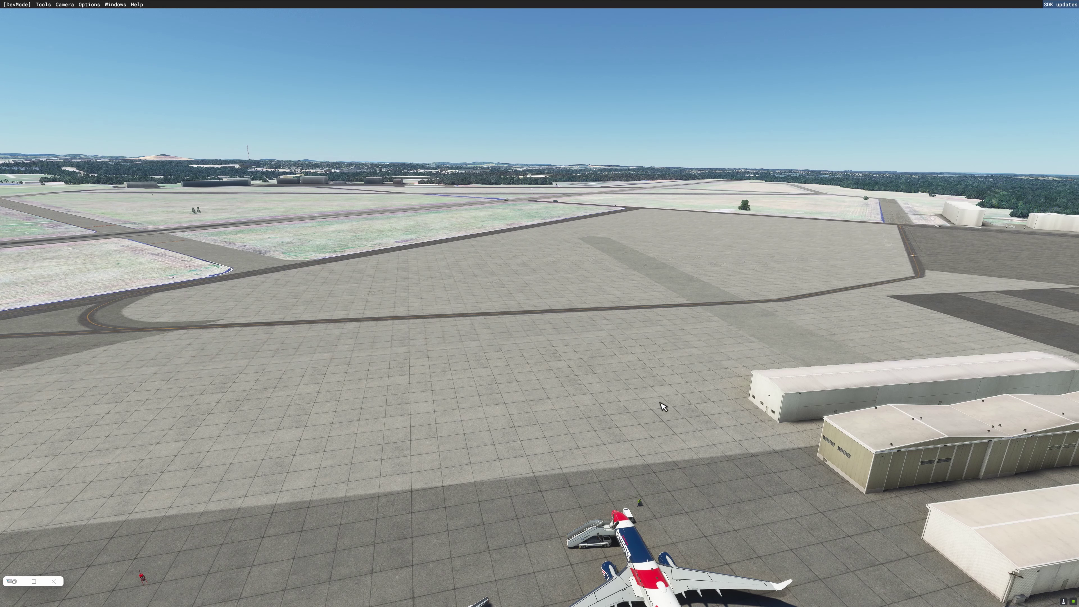
Alt-drag to tilt and swing the camera toward the buildings, then wheel it forward and back
alt+drag(661, 405, 658, 421)
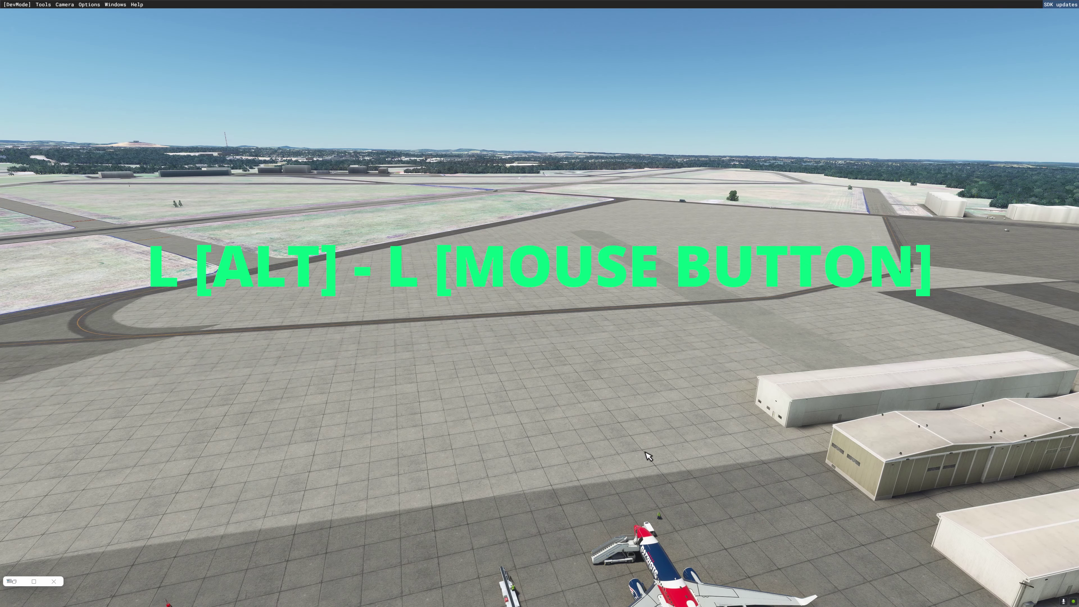
alt+drag(646, 457, 475, 463)
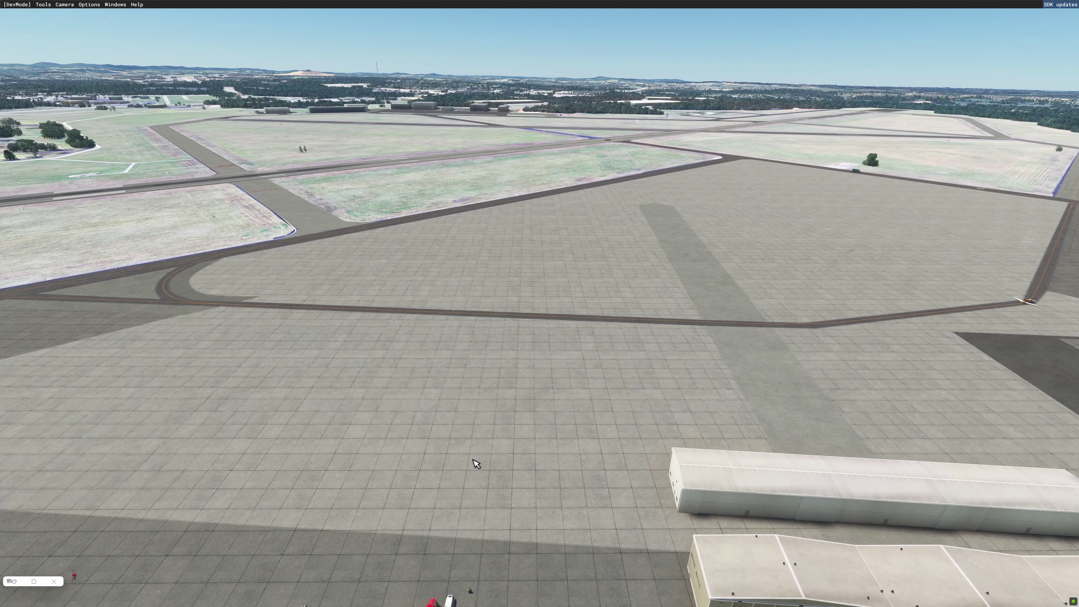
scroll(476, 465, up, 3)
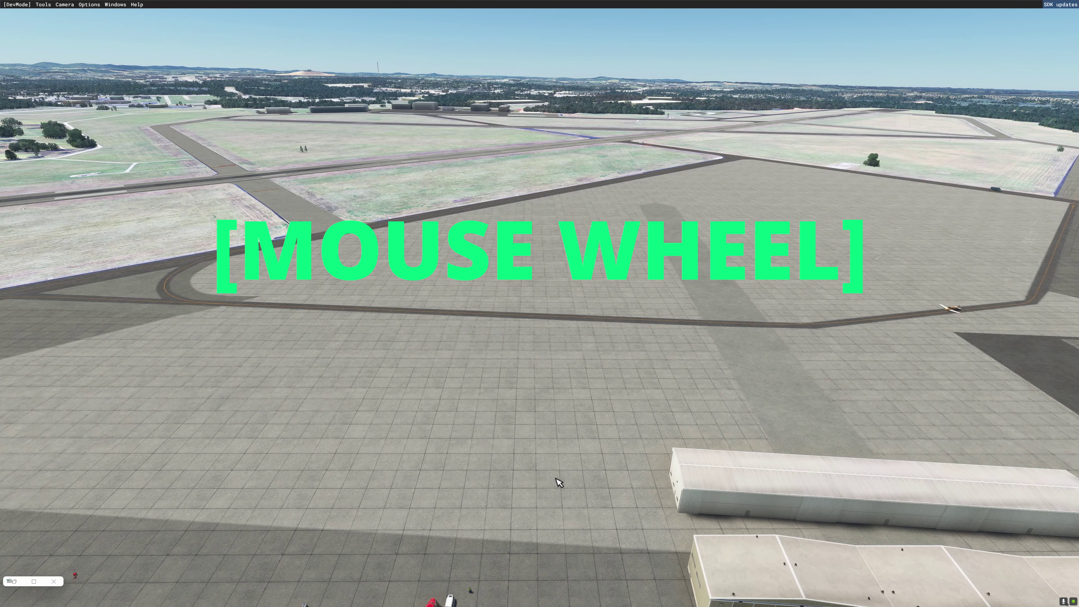
scroll(558, 482, up, 3)
scroll(557, 481, down, 5)
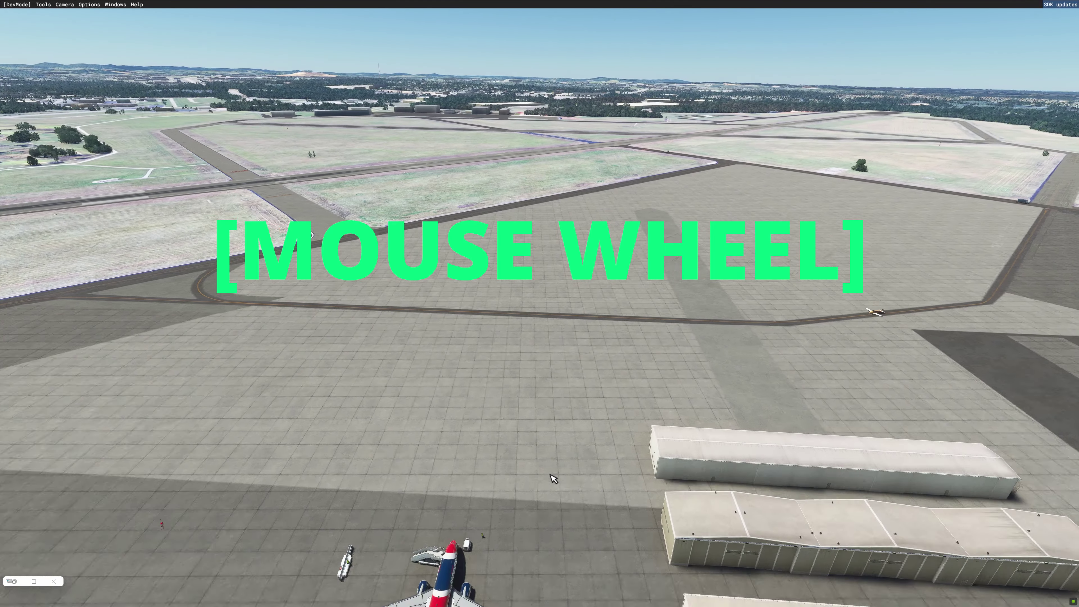
scroll(553, 479, down, 2)
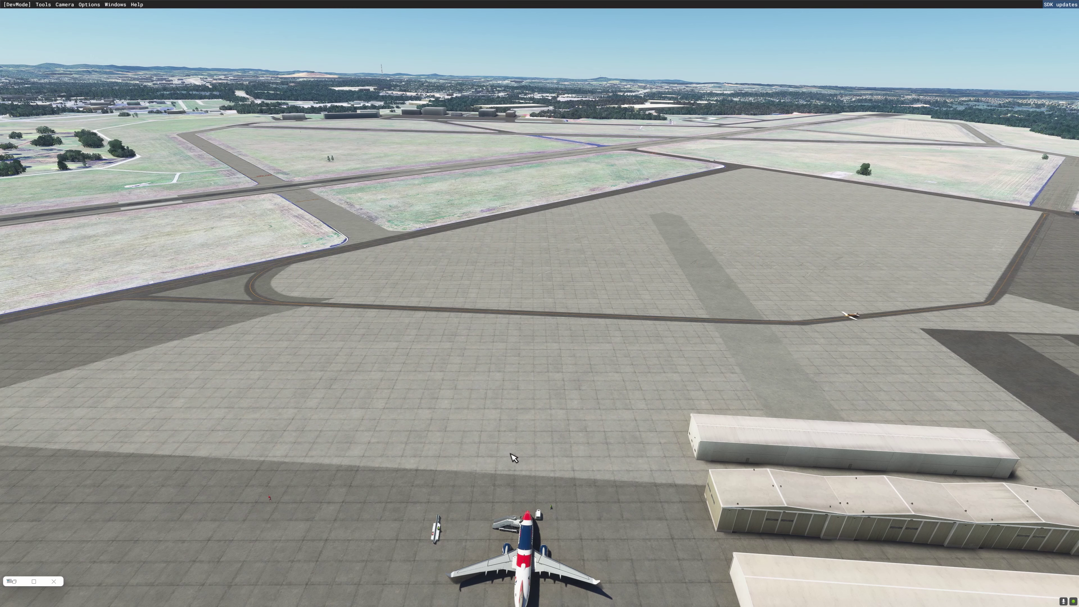
Turn the Developer Camera on and lower it to apron level behind the airliner's tail
click(64, 5)
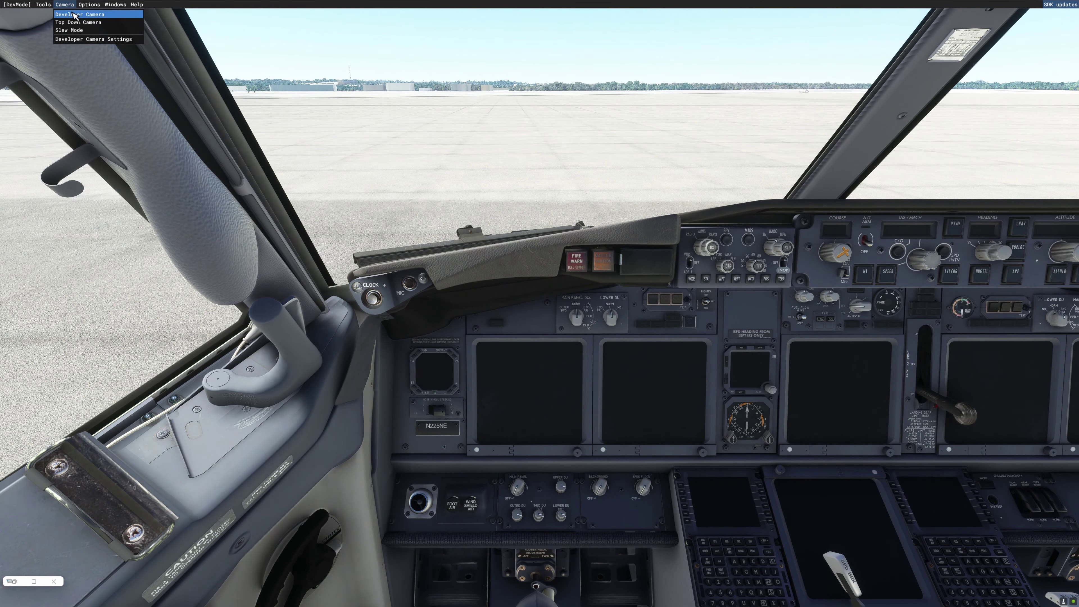
click(75, 15)
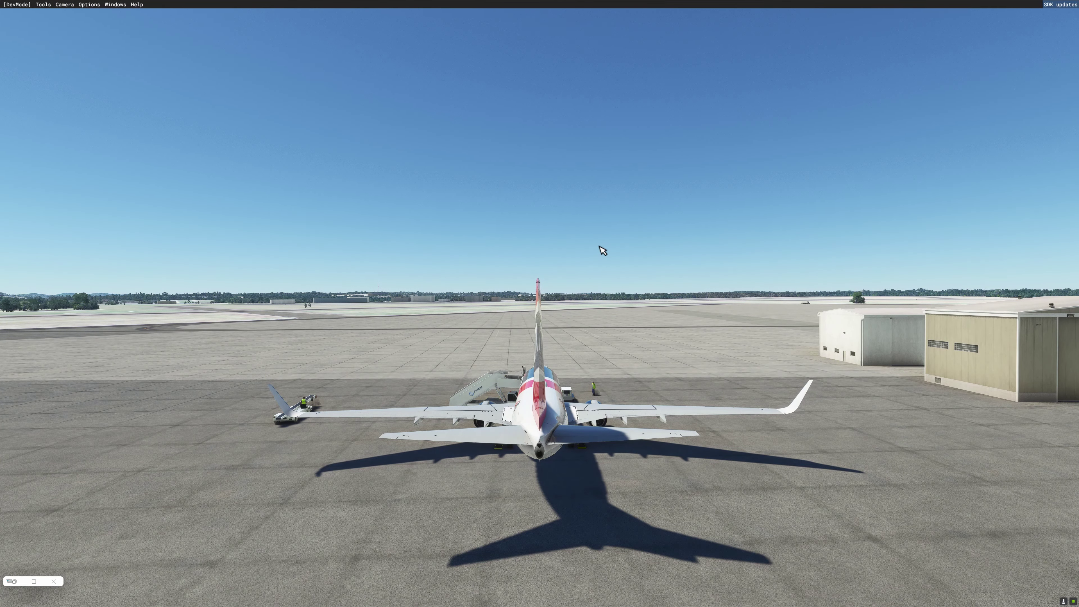
key(f)
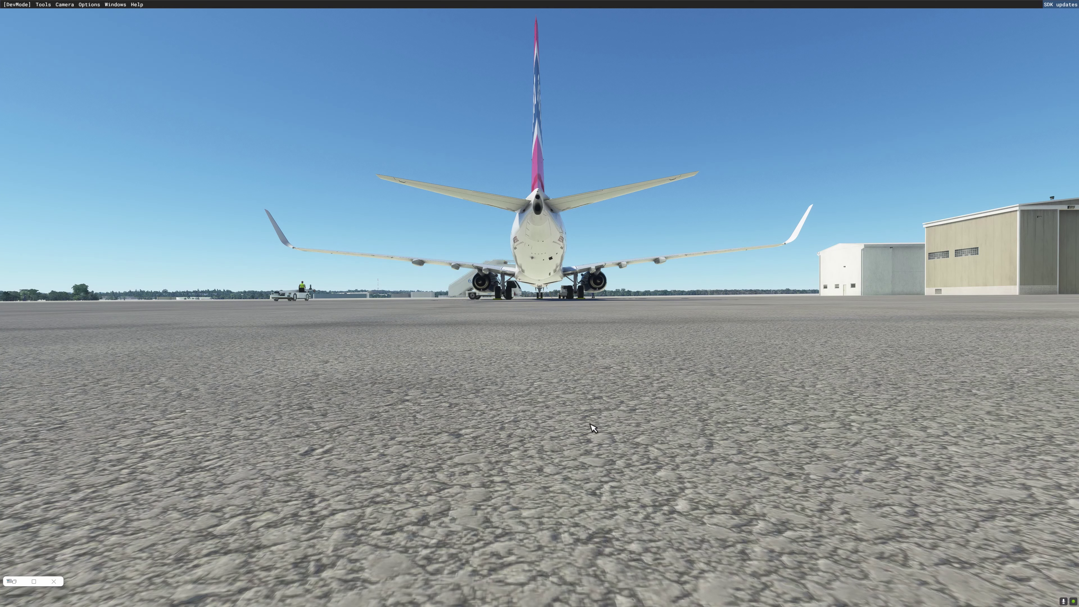
key(a)
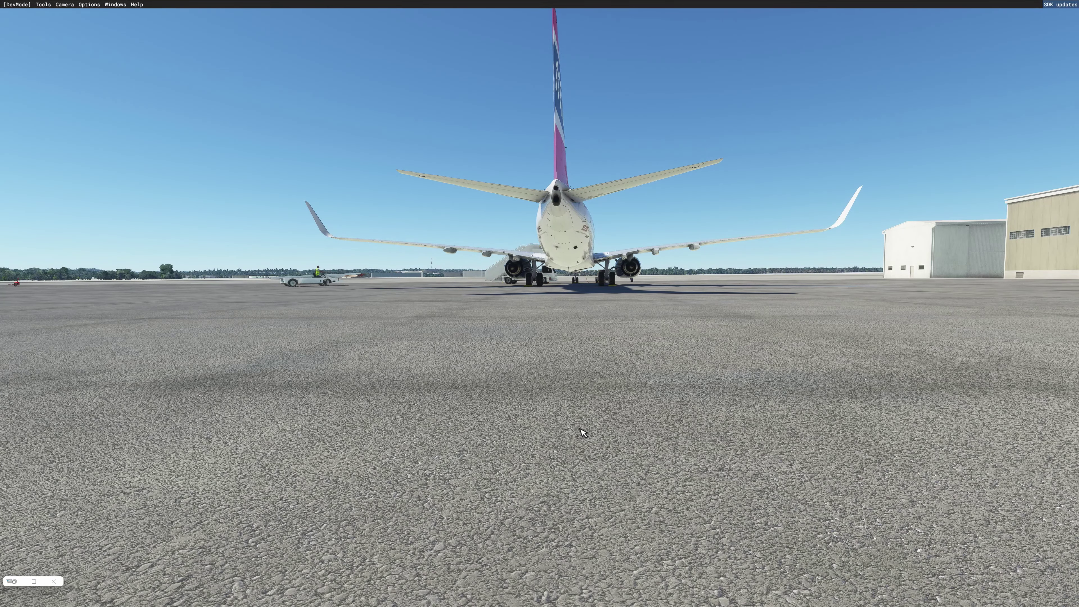
click(64, 5)
click(67, 14)
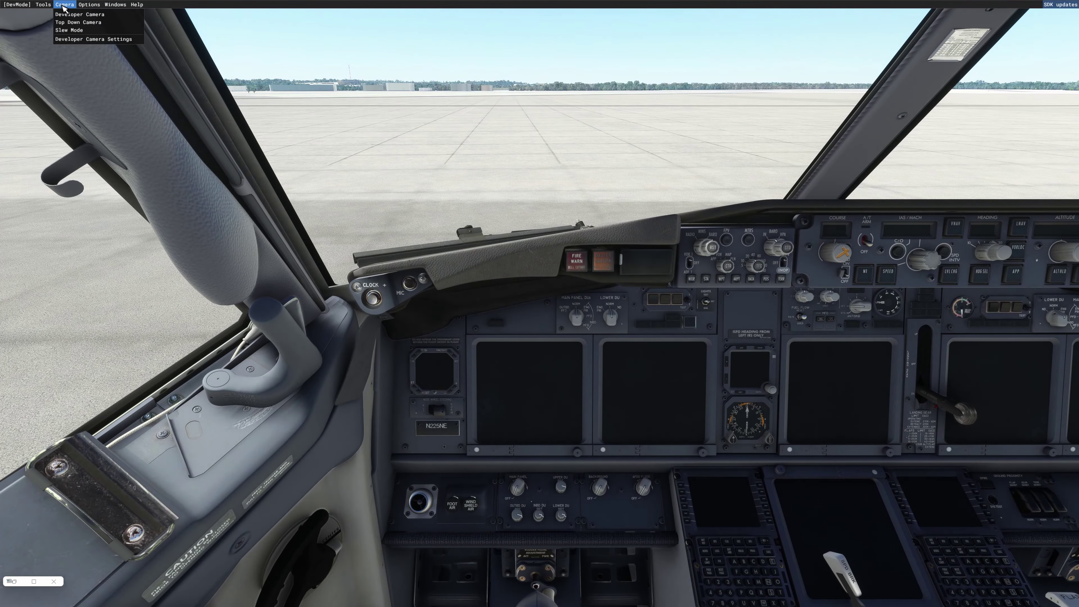
click(68, 15)
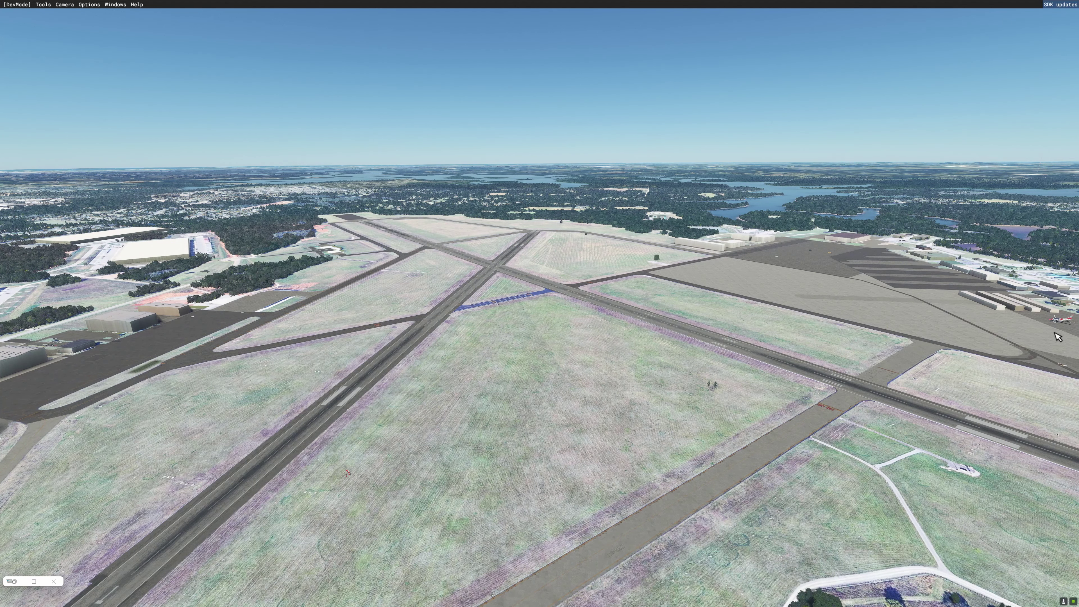
key(End)
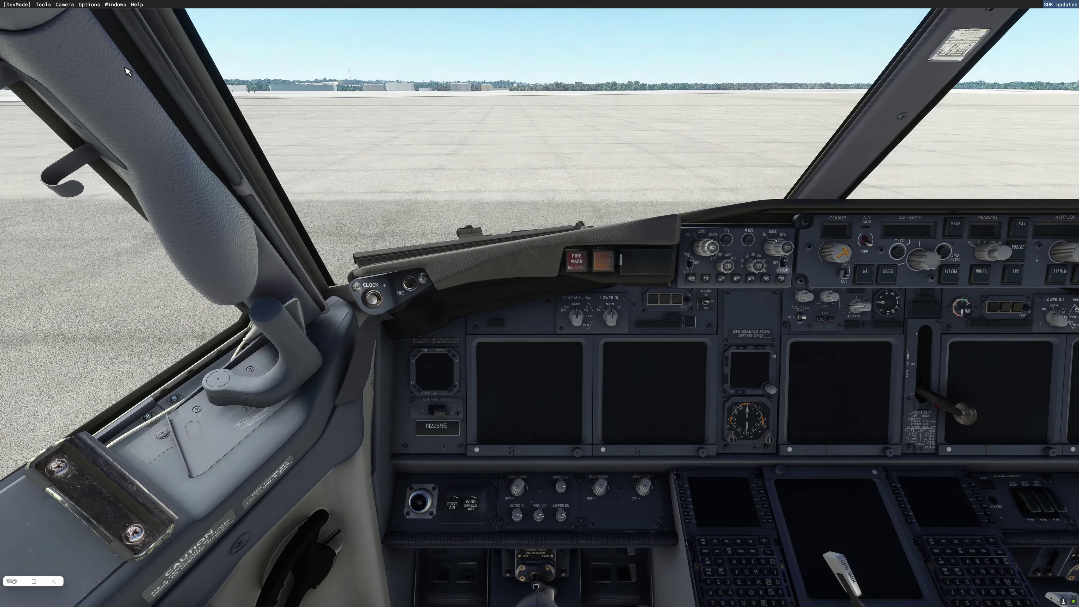
click(64, 4)
click(79, 14)
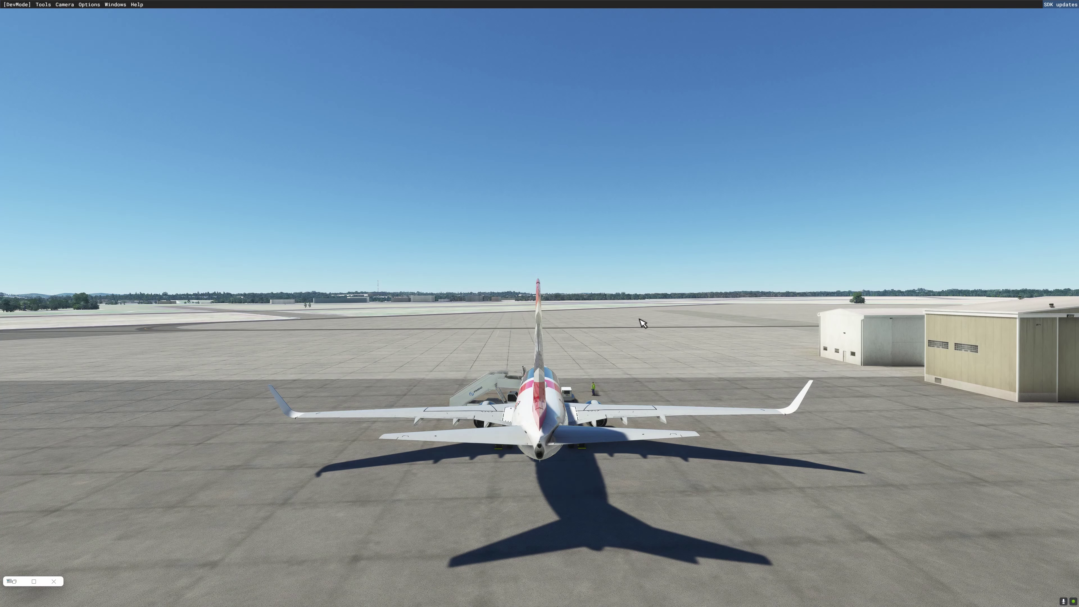
right_drag(643, 321, 644, 337)
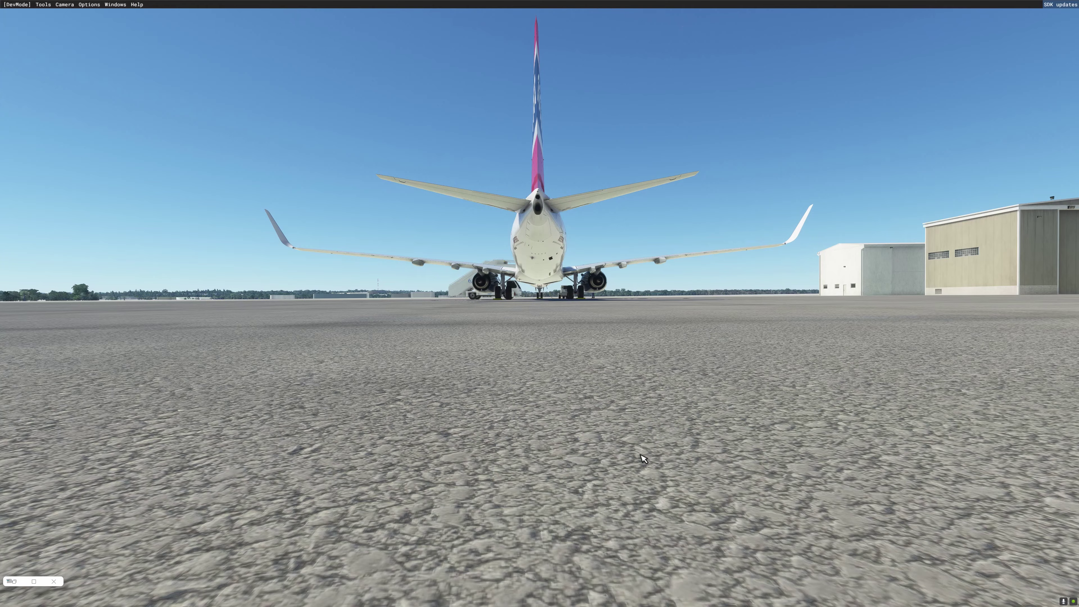
mouse_move(640, 455)
right_down()
mouse_move(633, 467)
mouse_move(642, 458)
right_up()
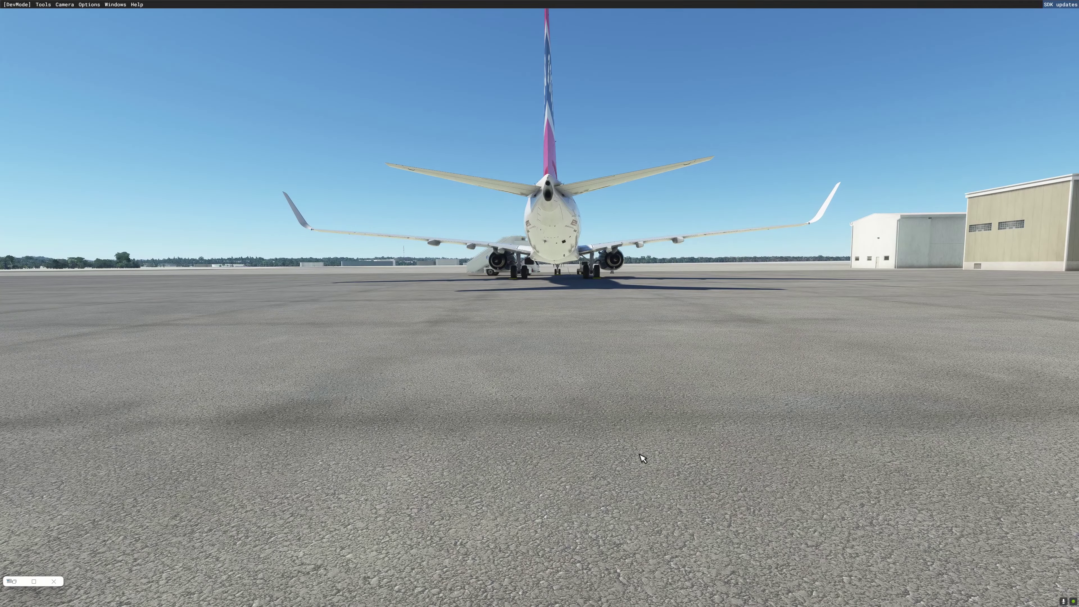